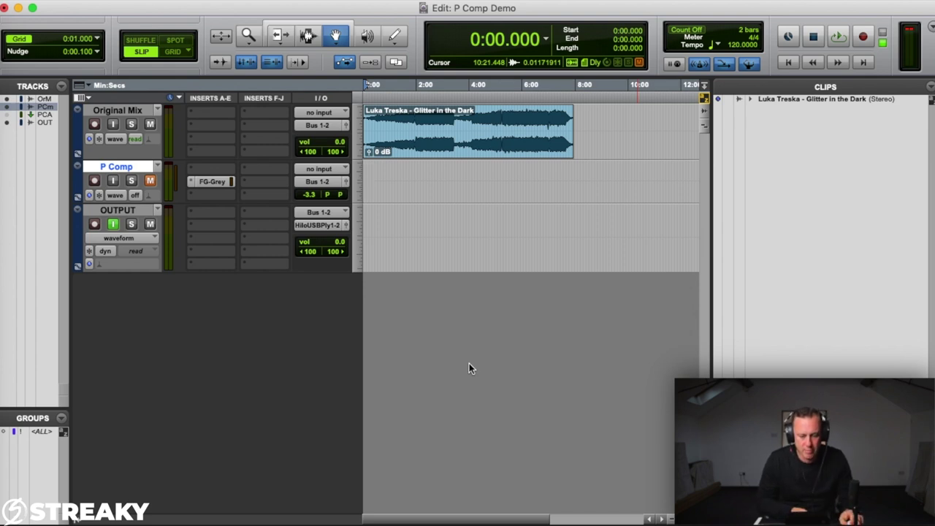
Preview the song from 5:49.564, then copy the song clip onto P Comp at 0:00.
click(516, 97)
click(517, 97)
key(space)
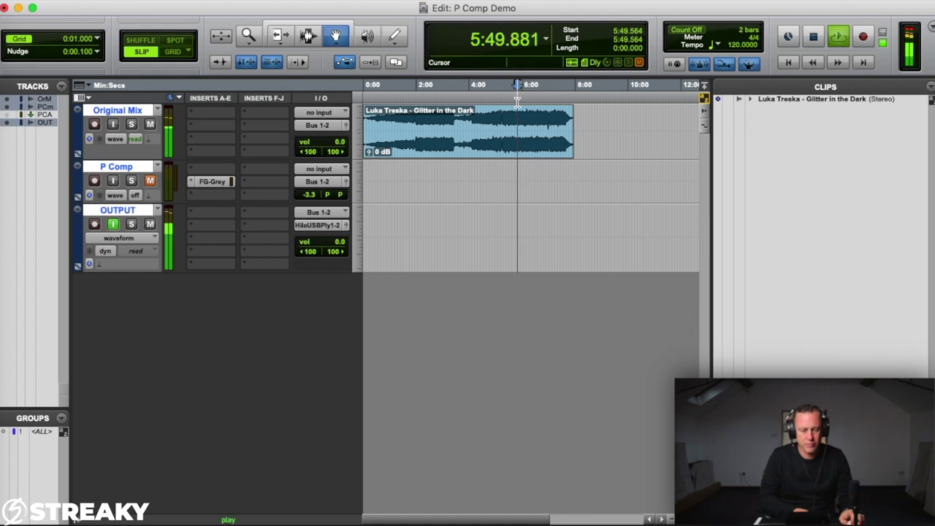
key(space)
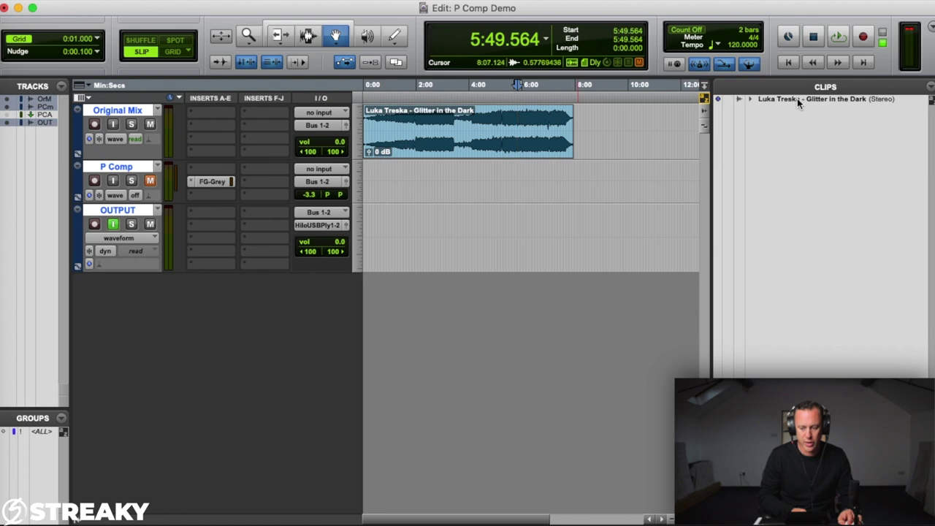
drag(797, 98, 326, 193)
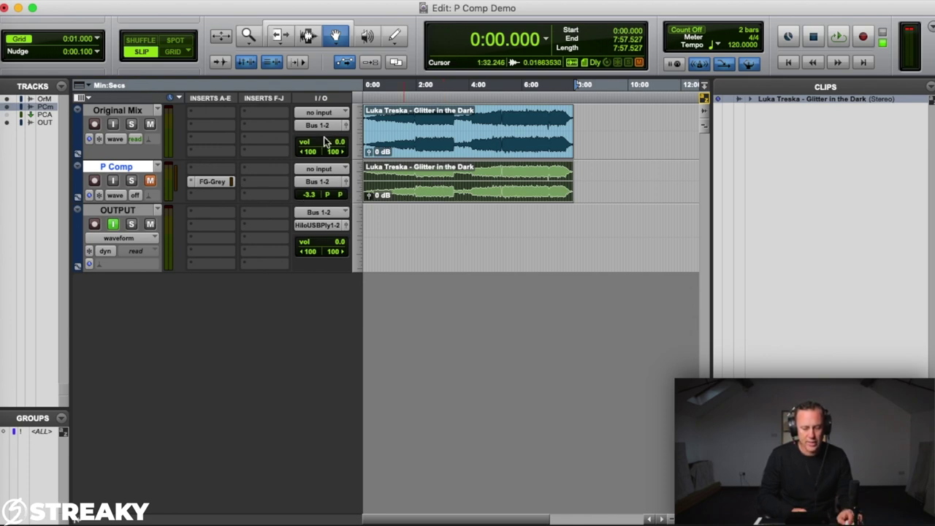
click(359, 243)
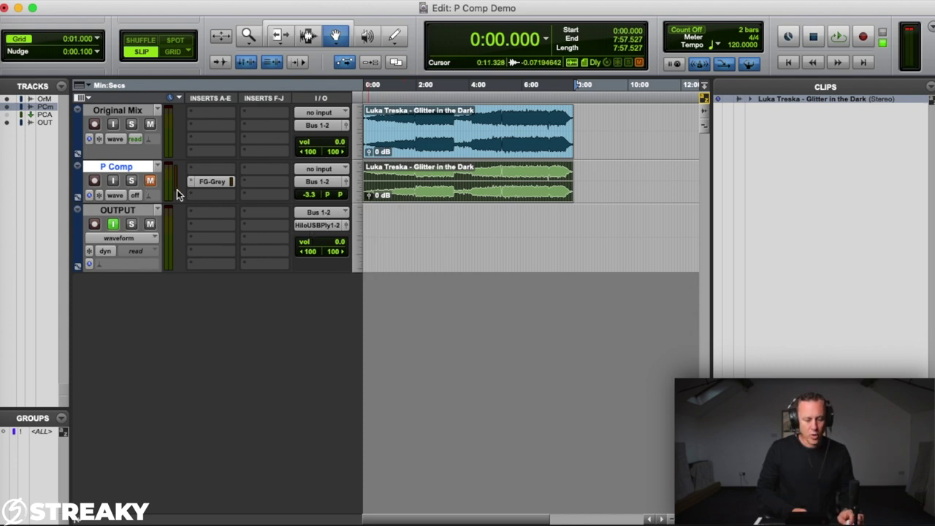
click(211, 181)
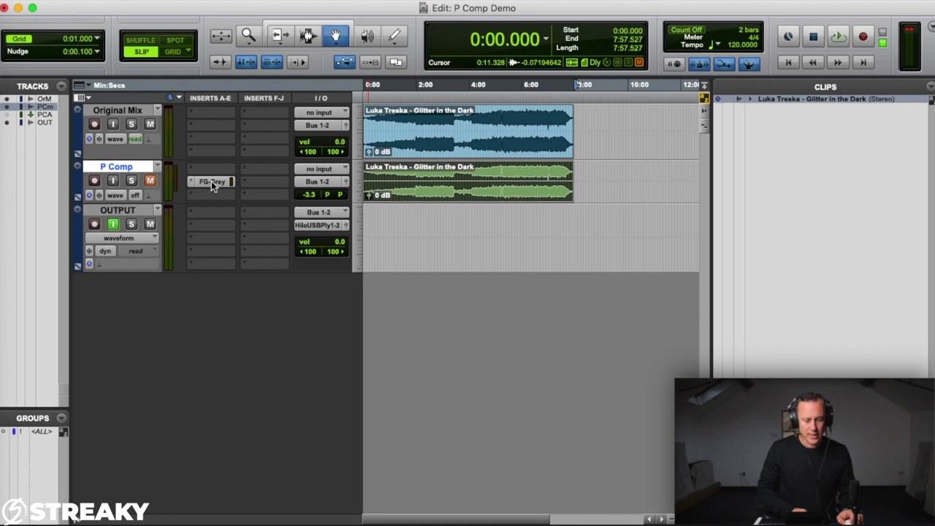
drag(262, 212, 300, 165)
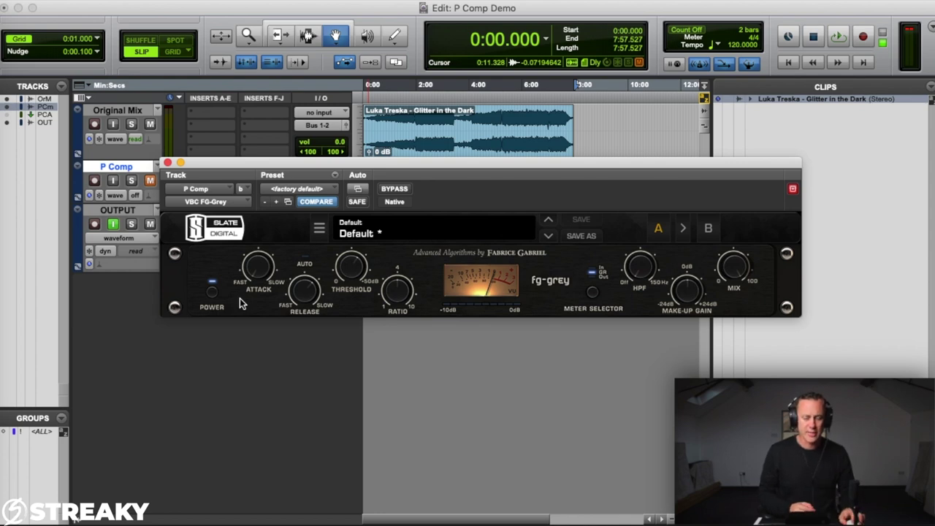
drag(205, 163, 232, 256)
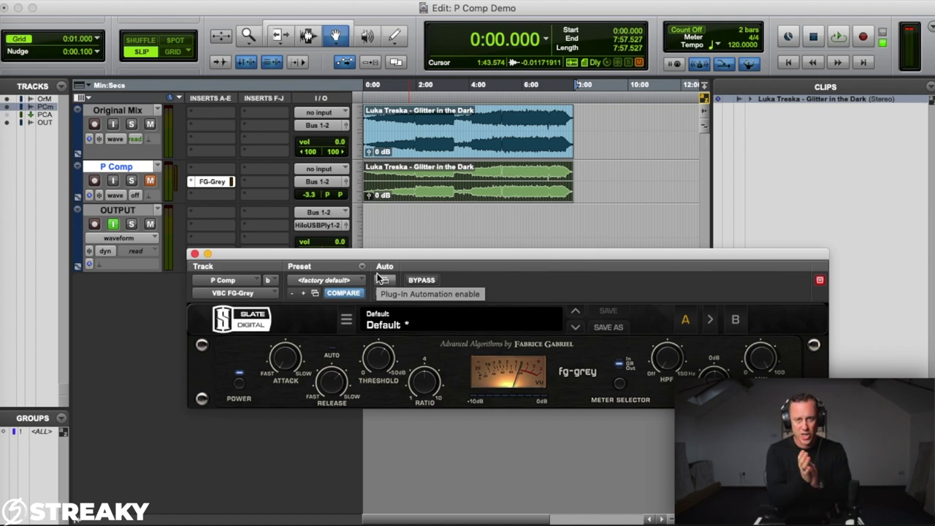
click(195, 255)
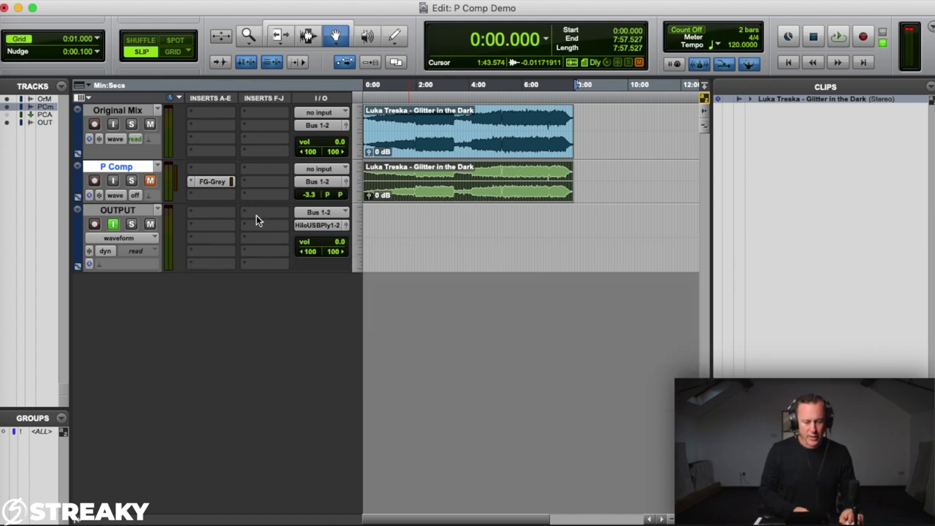
Unmute P Comp and play from about 5:41, raising its volume to about -1.3 dB.
drag(305, 197, 303, 215)
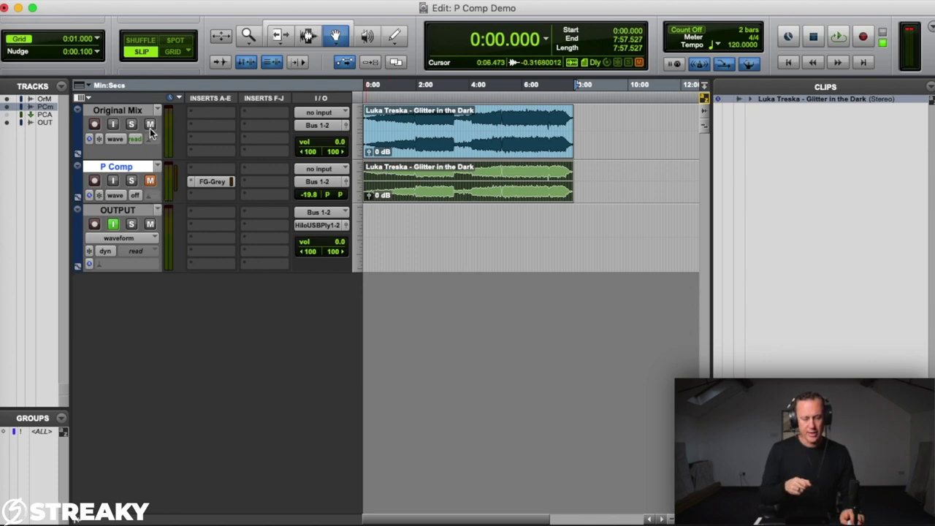
click(150, 182)
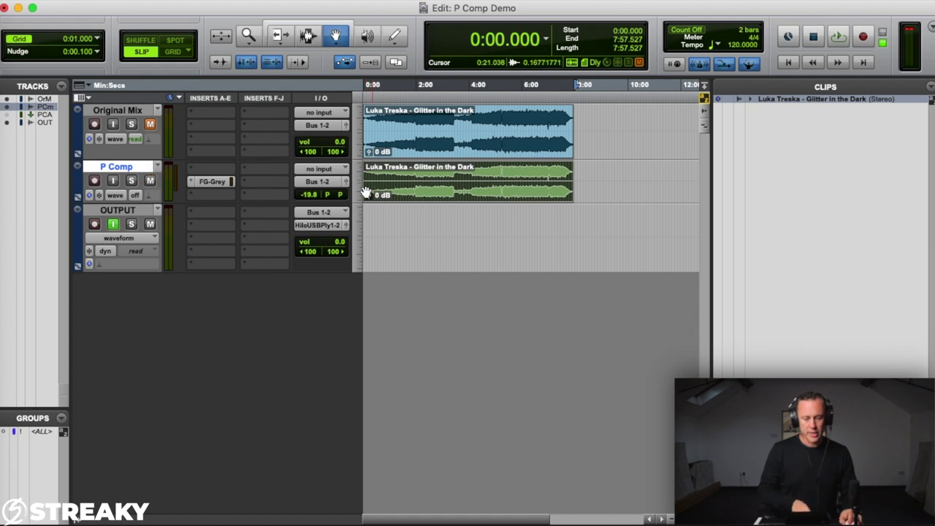
click(514, 101)
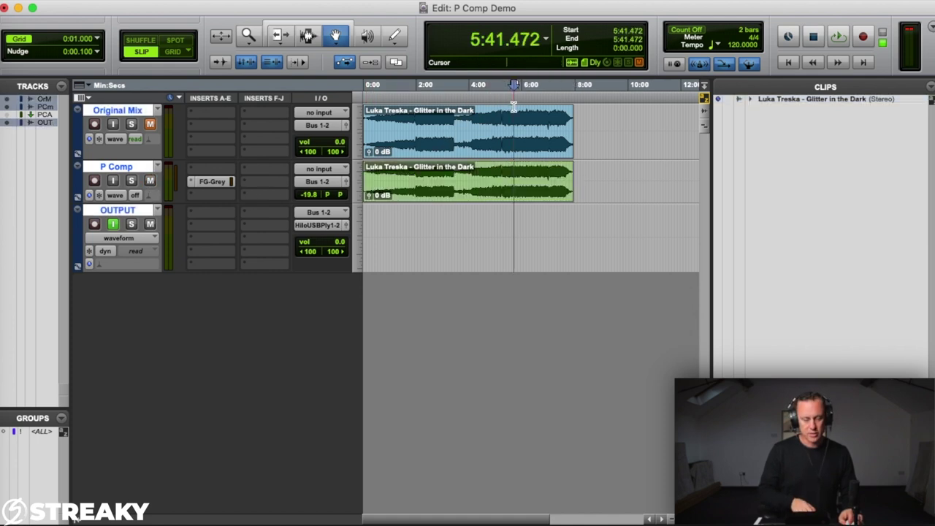
key(space)
drag(307, 194, 309, 174)
Check the FG-Grey settings, then mute P Comp and pull its volume down to -10.6 dB.
click(217, 181)
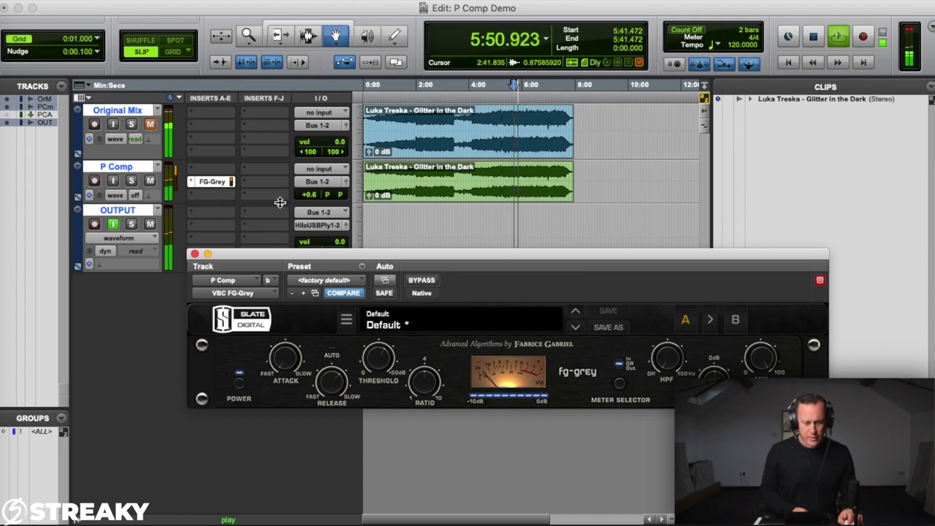
drag(309, 194, 309, 193)
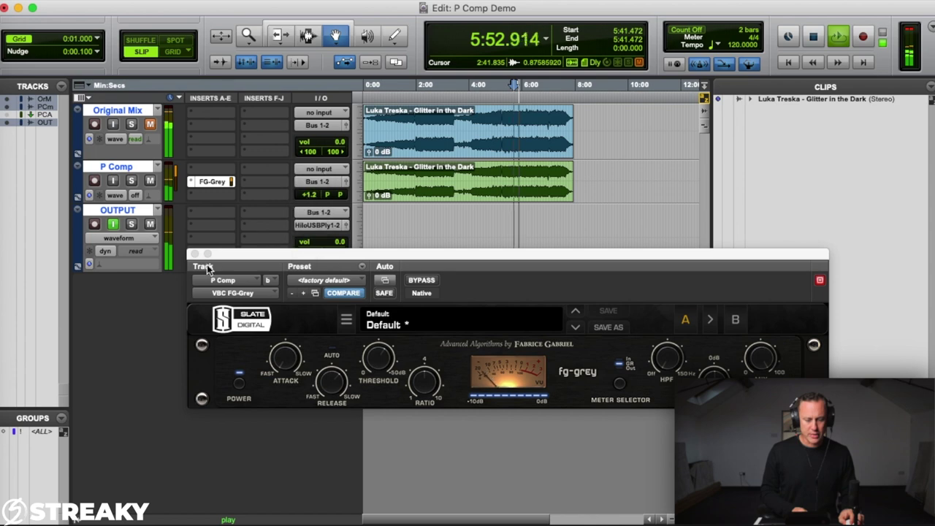
click(194, 254)
click(150, 180)
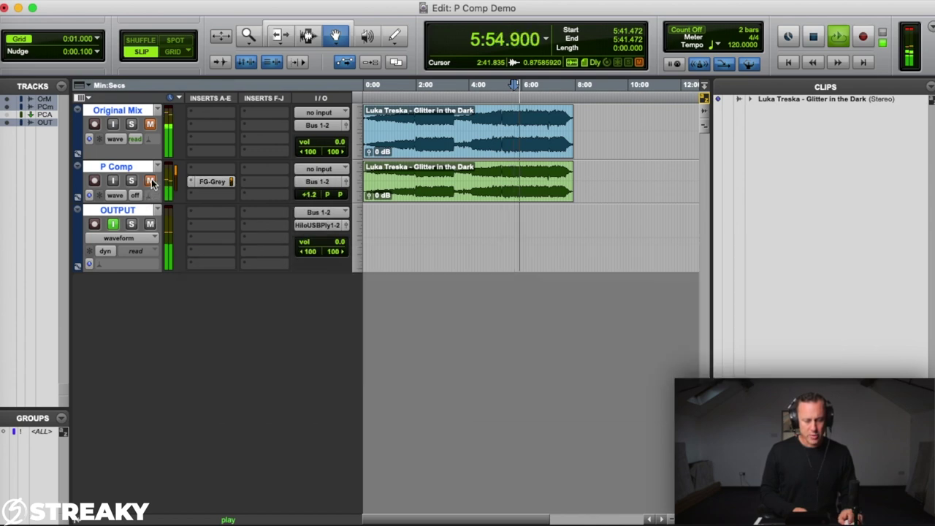
drag(308, 195, 310, 206)
key(space)
Play from 5:44.709 with P Comp at about -7.9 dB, toggling its mute to compare.
click(516, 97)
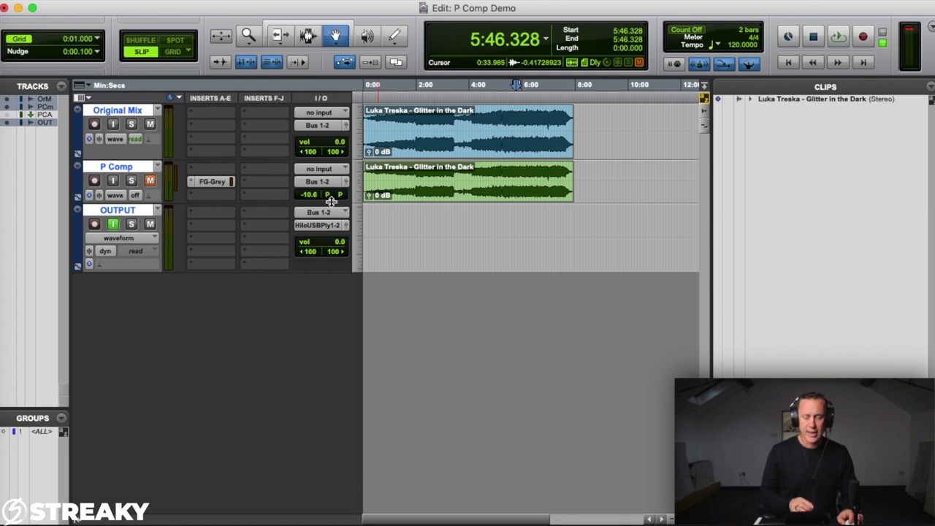
click(517, 95)
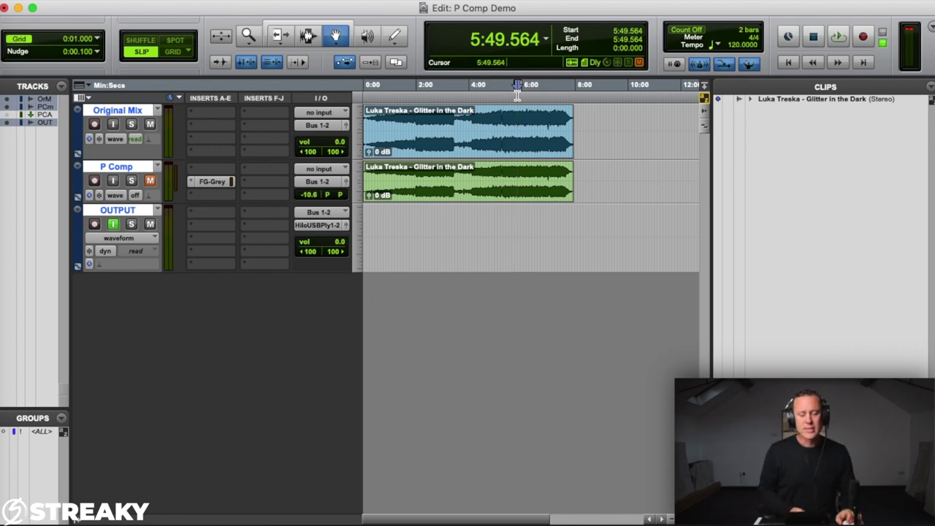
click(516, 92)
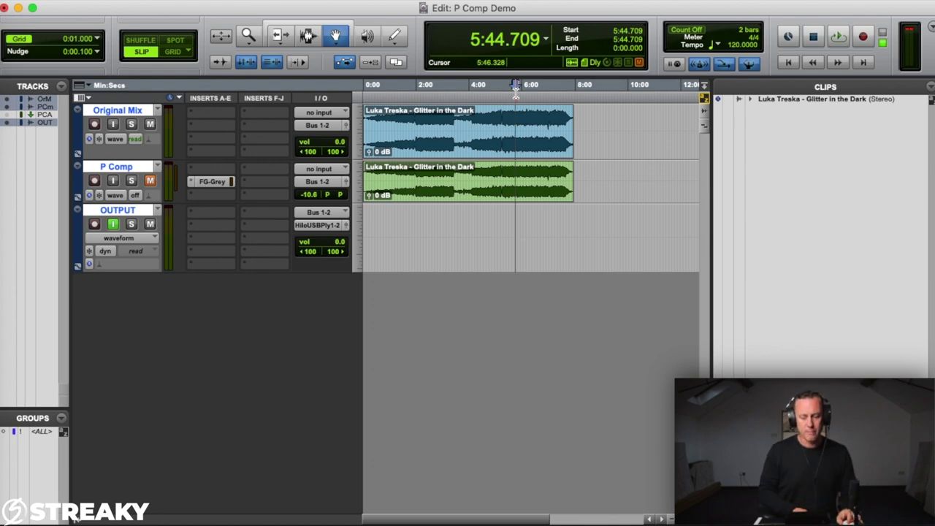
key(space)
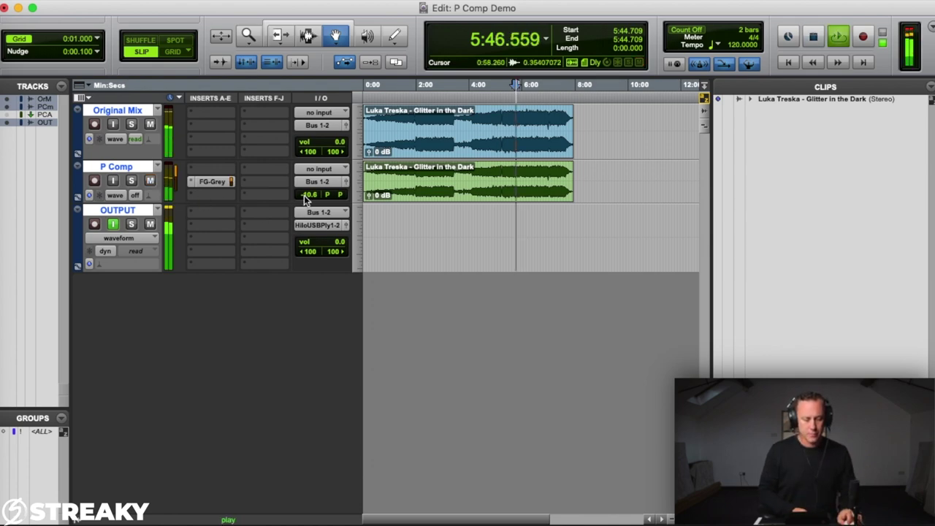
drag(305, 198, 307, 184)
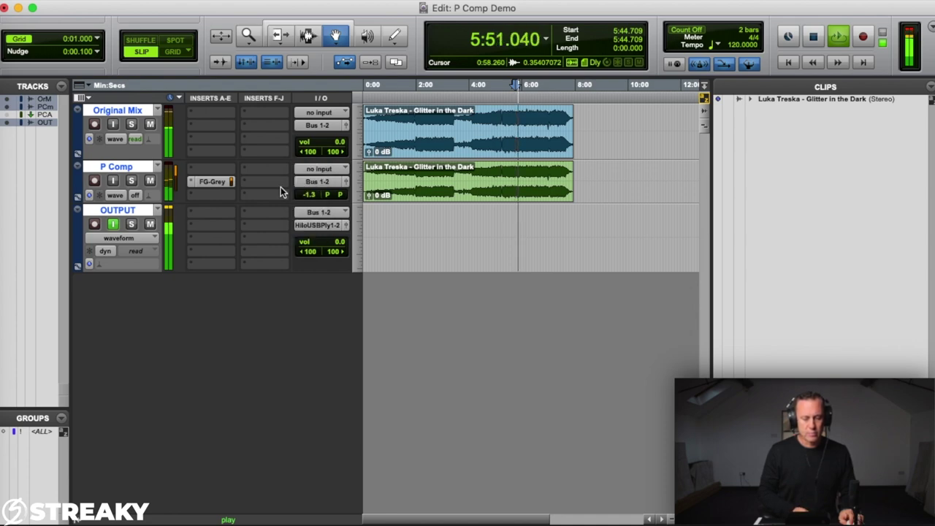
click(150, 181)
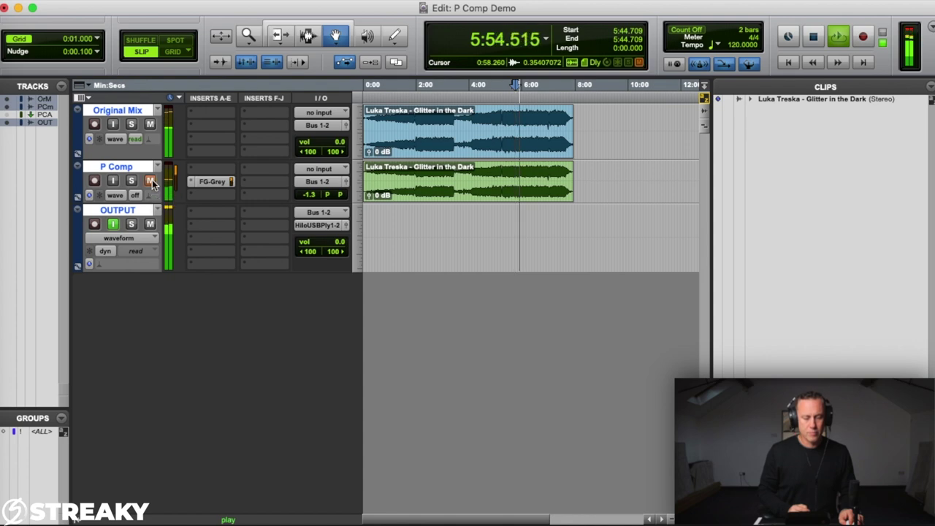
click(150, 181)
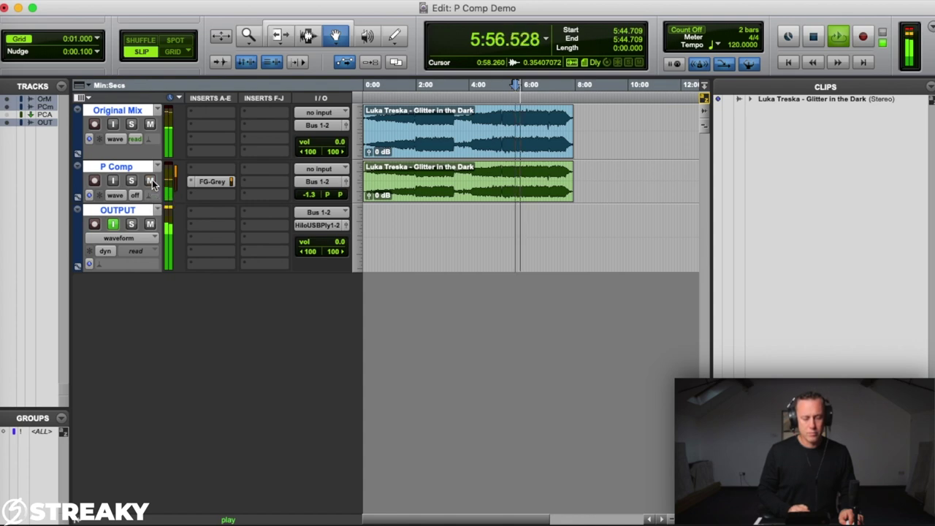
click(150, 181)
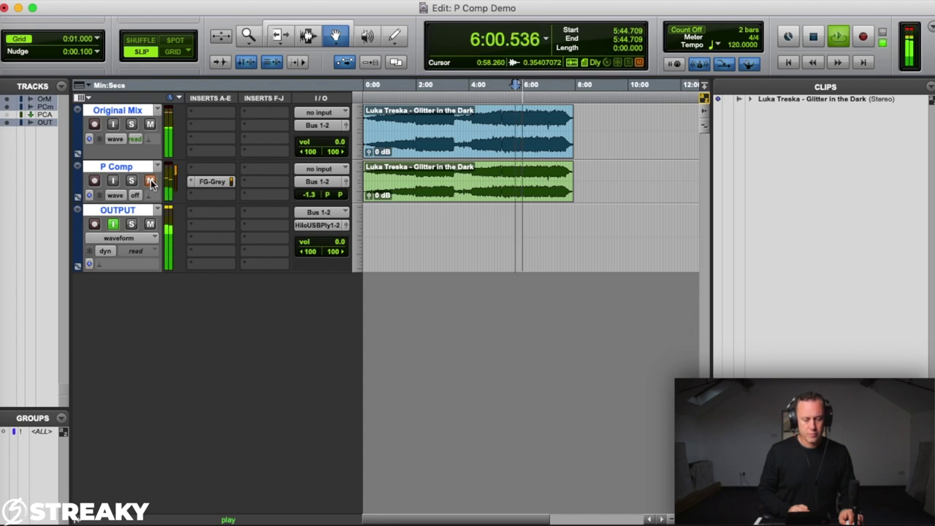
Try P Comp at about -2 dB, then settle its volume at -3.9 dB and leave it muted.
click(150, 182)
drag(305, 199, 308, 201)
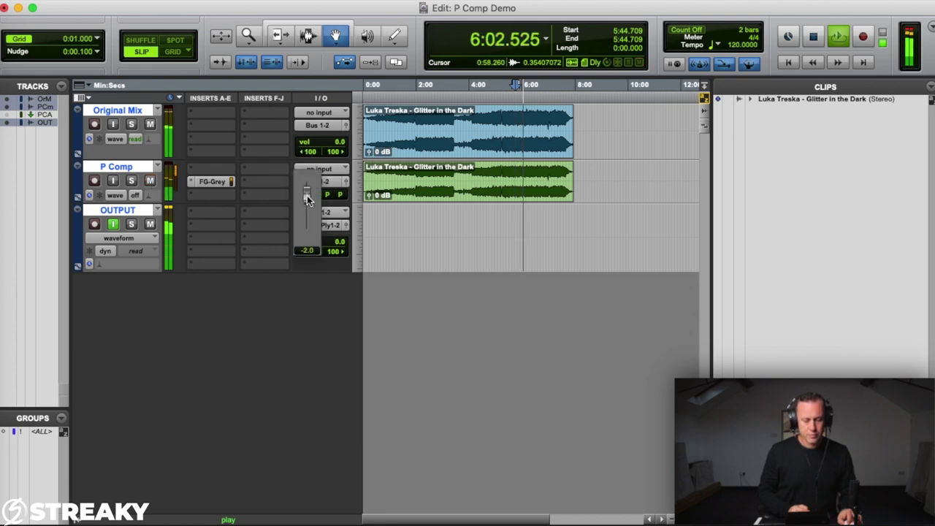
click(150, 182)
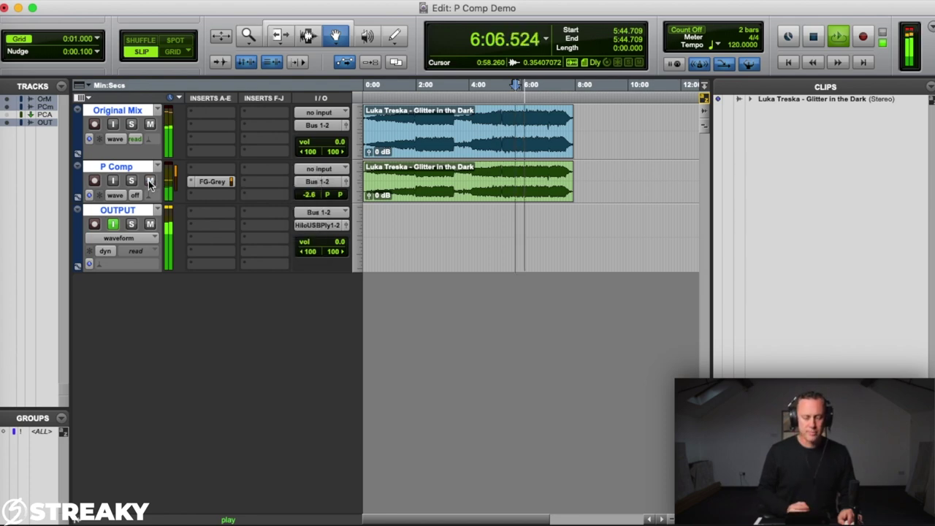
click(150, 182)
click(150, 182)
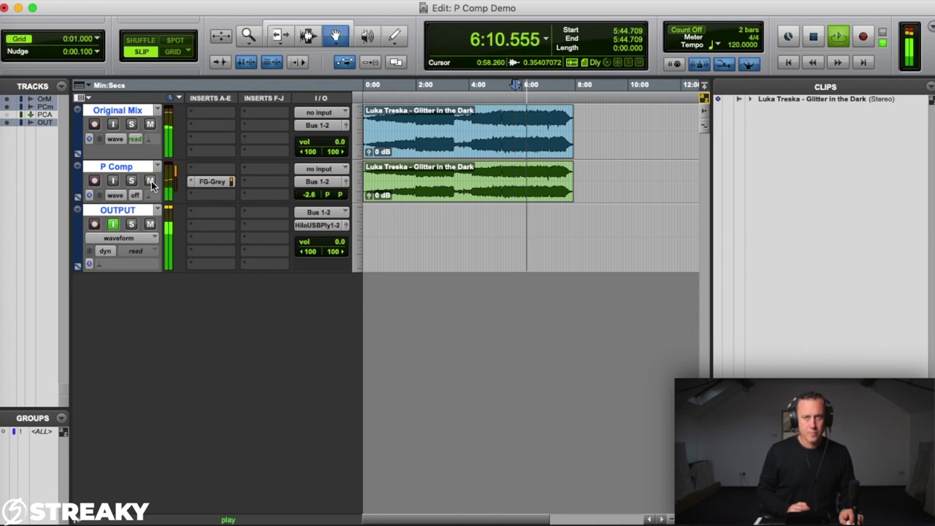
drag(310, 197, 308, 196)
click(150, 181)
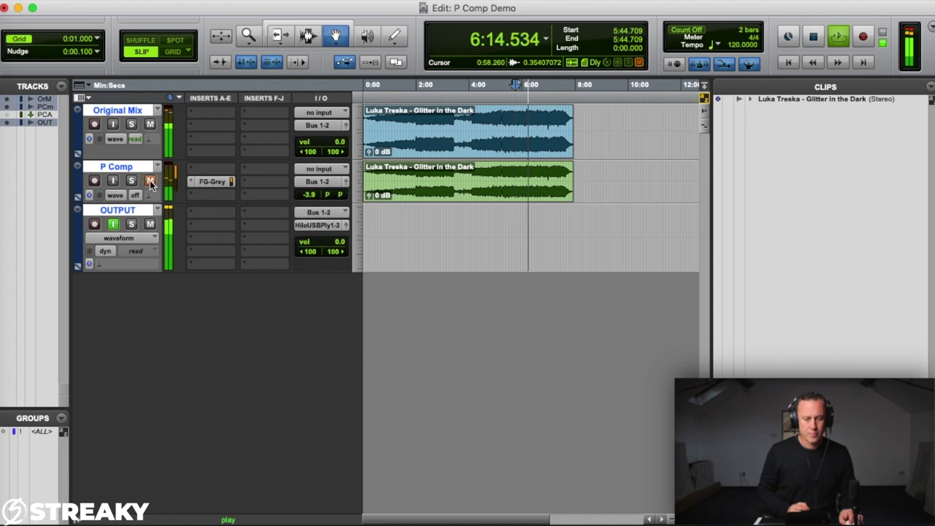
key(space)
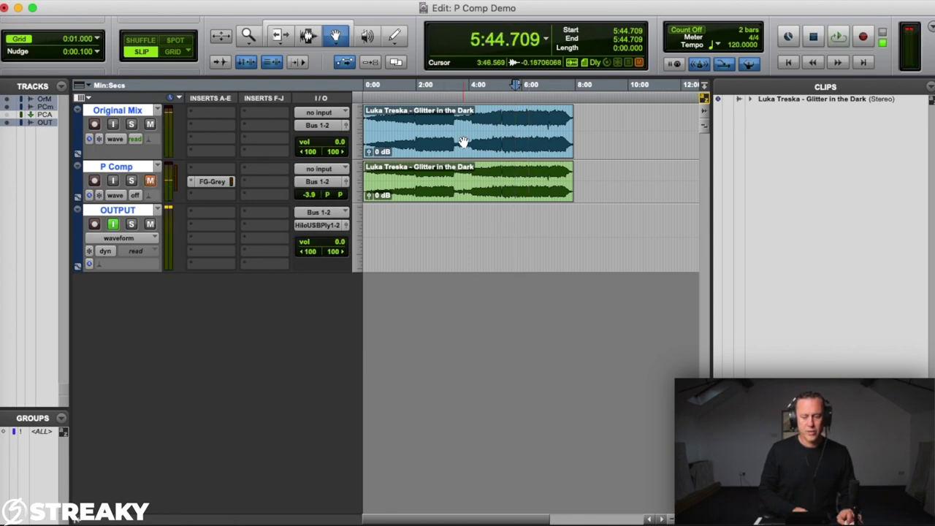
Play from 5:54.419 and lower P Comp to -4.6 dB, toggling its mute to compare.
click(515, 97)
click(520, 98)
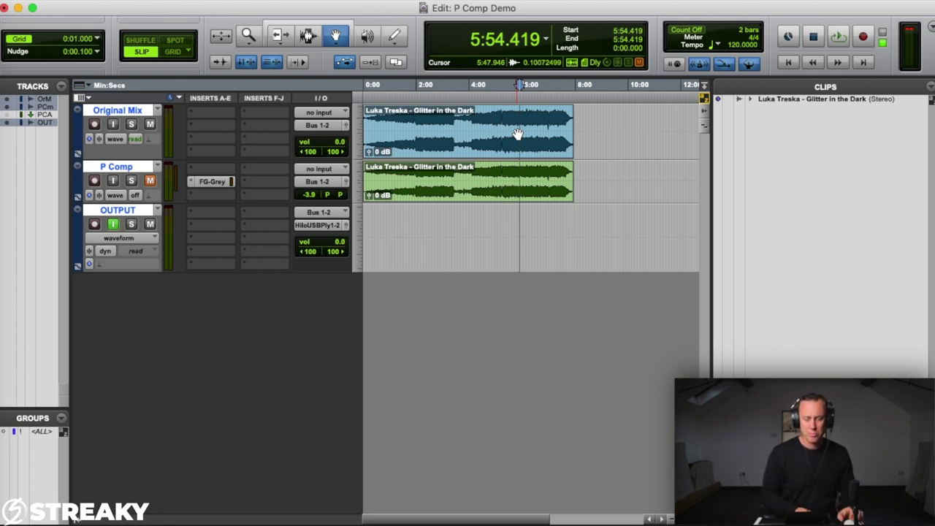
key(space)
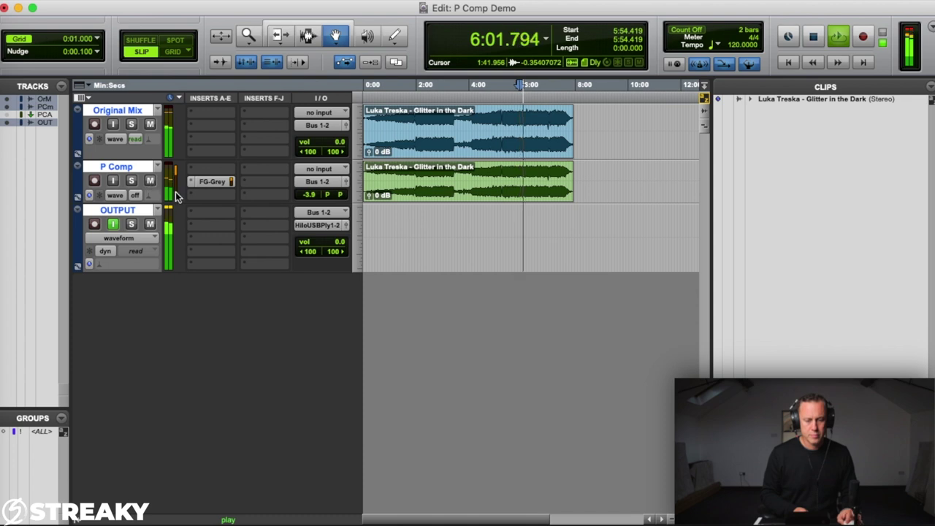
click(311, 195)
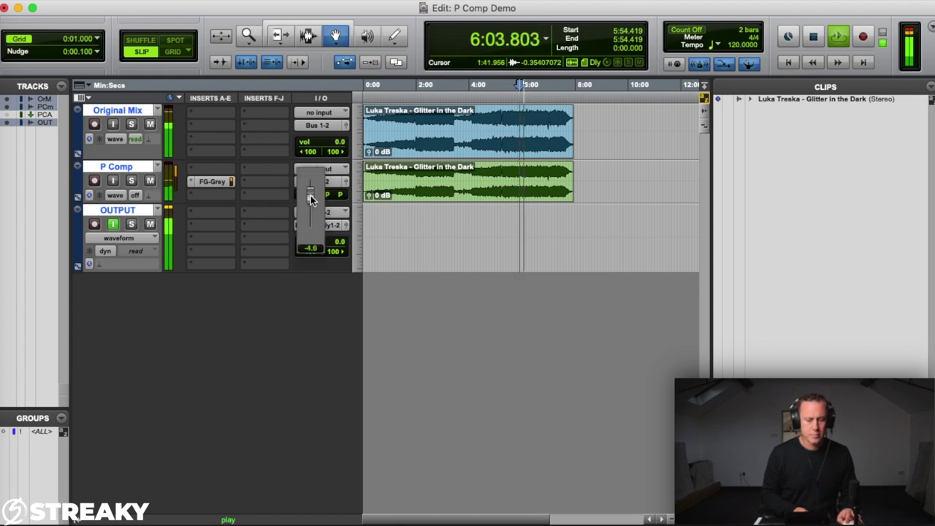
drag(310, 195, 310, 198)
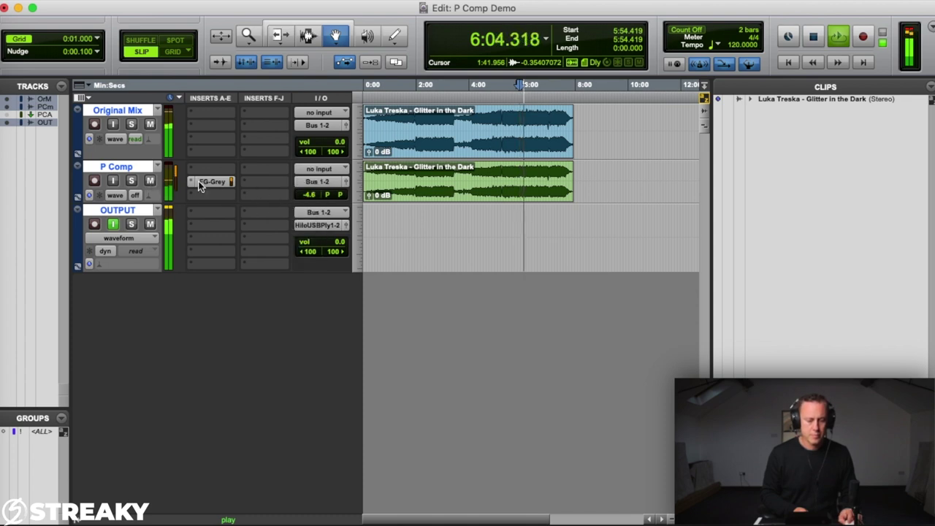
click(150, 181)
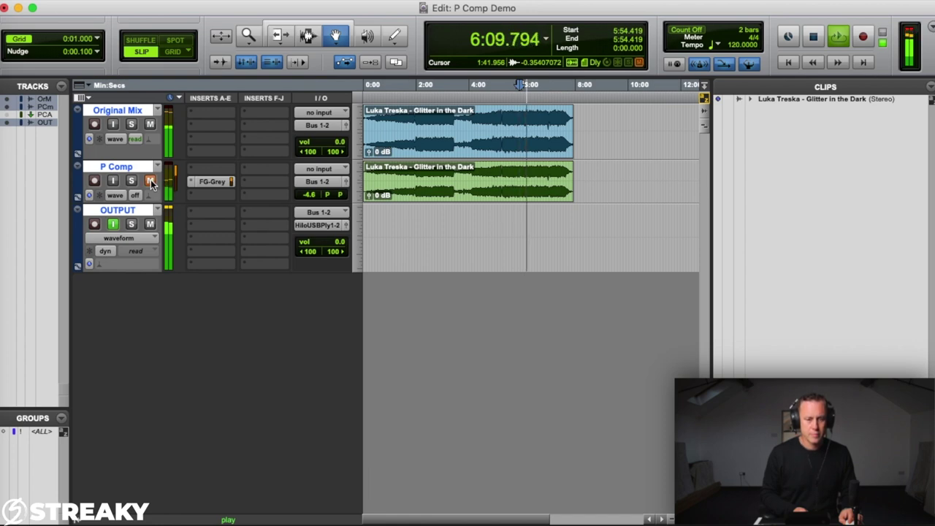
click(150, 181)
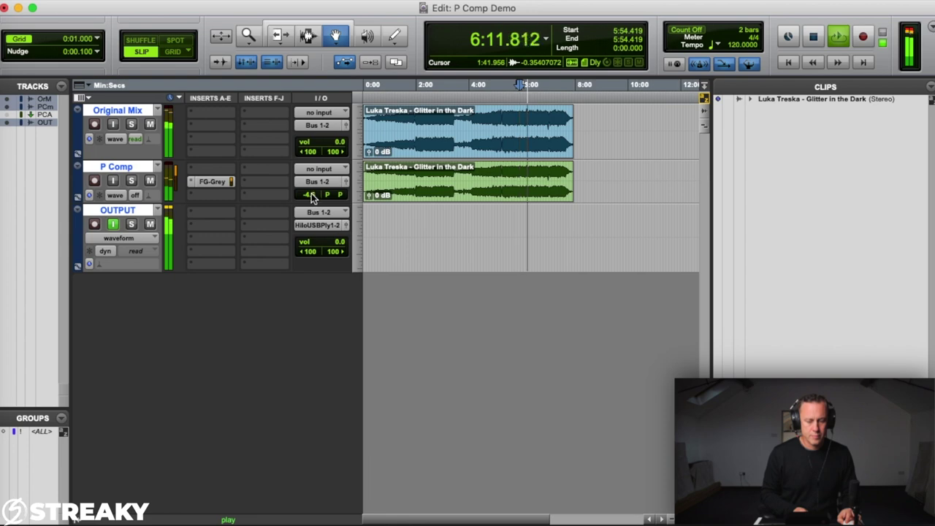
Return P Comp's volume to -3.9 dB and A/B it with mute before stopping playback.
drag(311, 196, 312, 192)
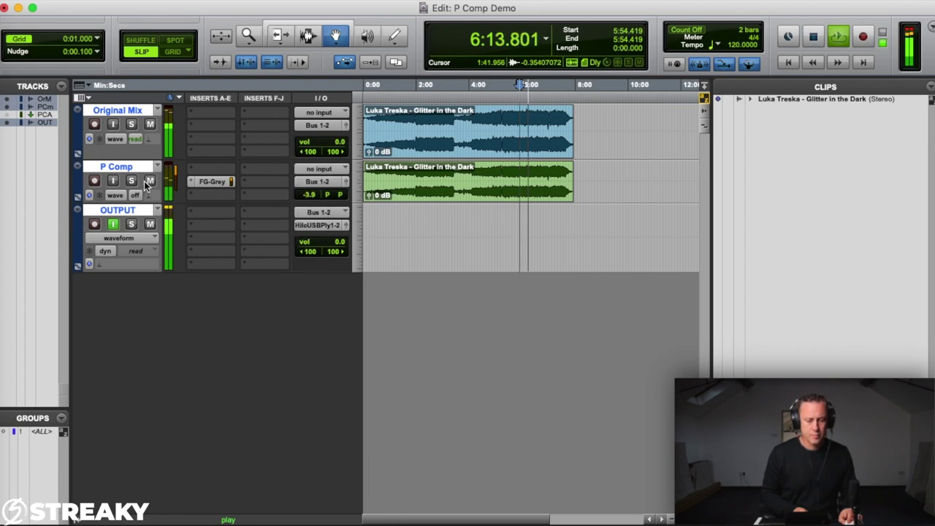
click(148, 184)
click(148, 183)
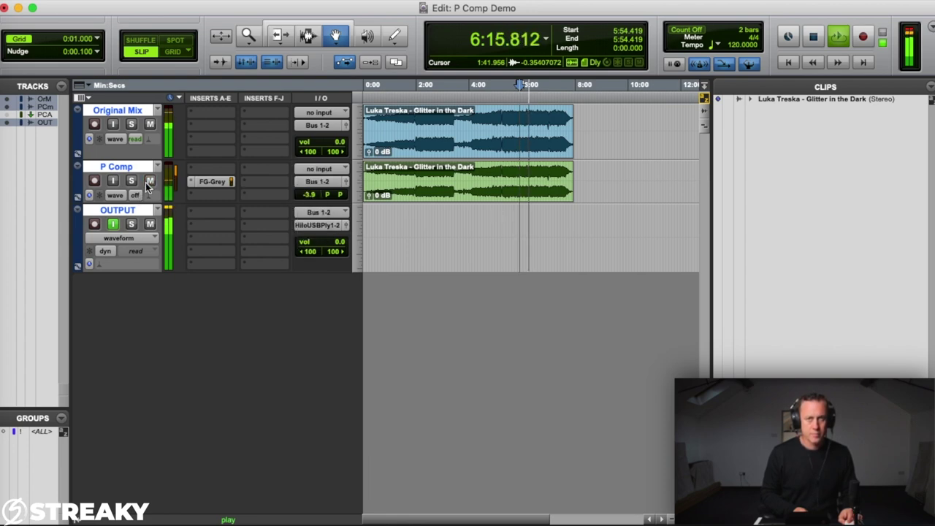
click(149, 182)
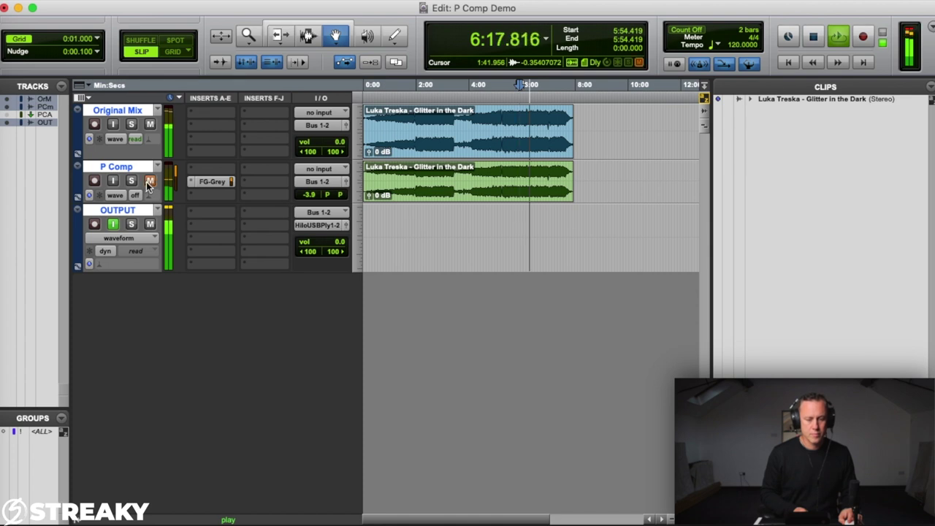
click(149, 183)
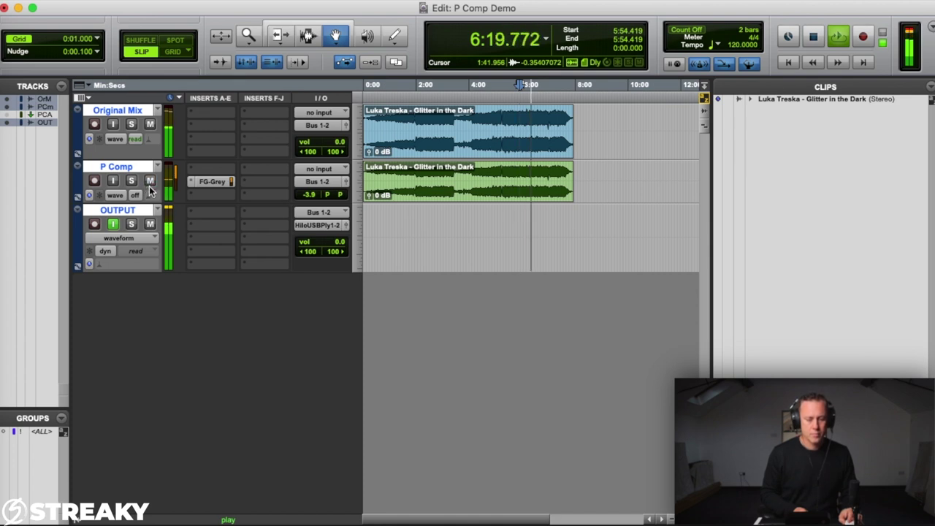
key(space)
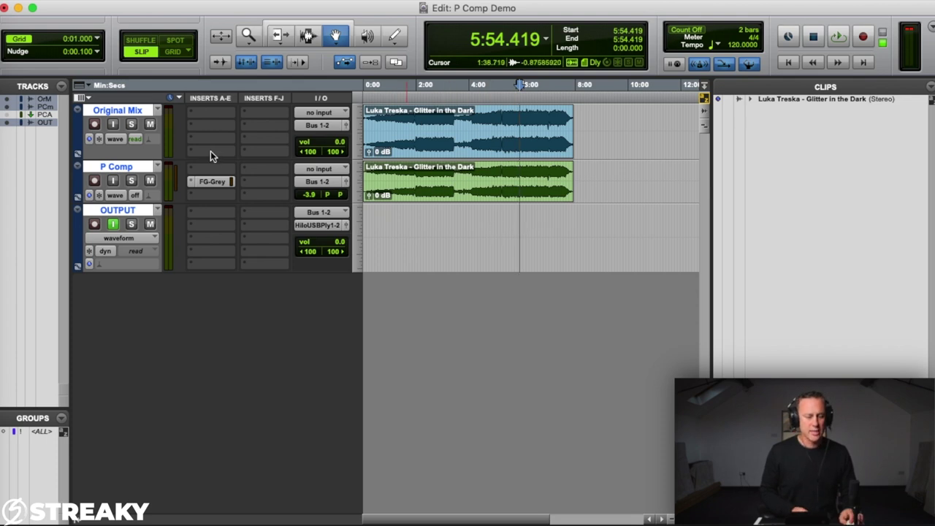
Reveal the hidden P Comp Aux track and mute the P Comp track.
click(6, 115)
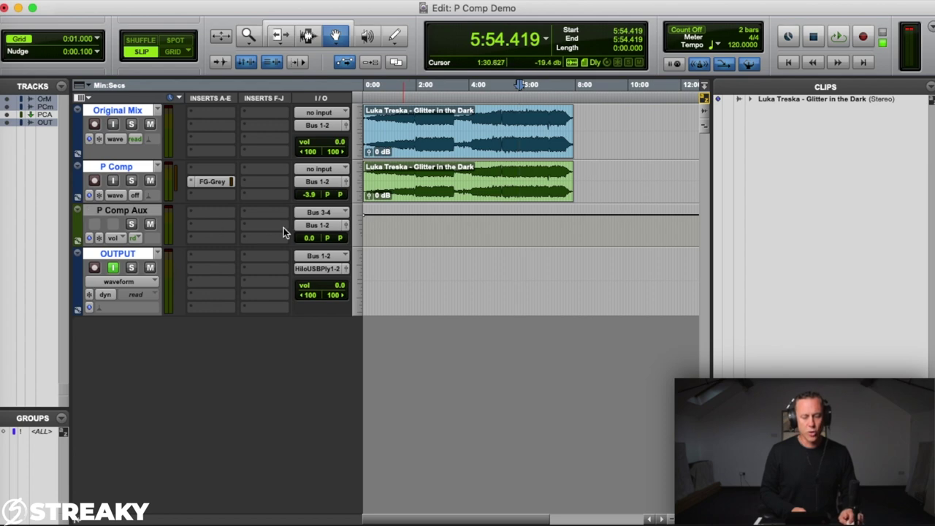
key(shift+m)
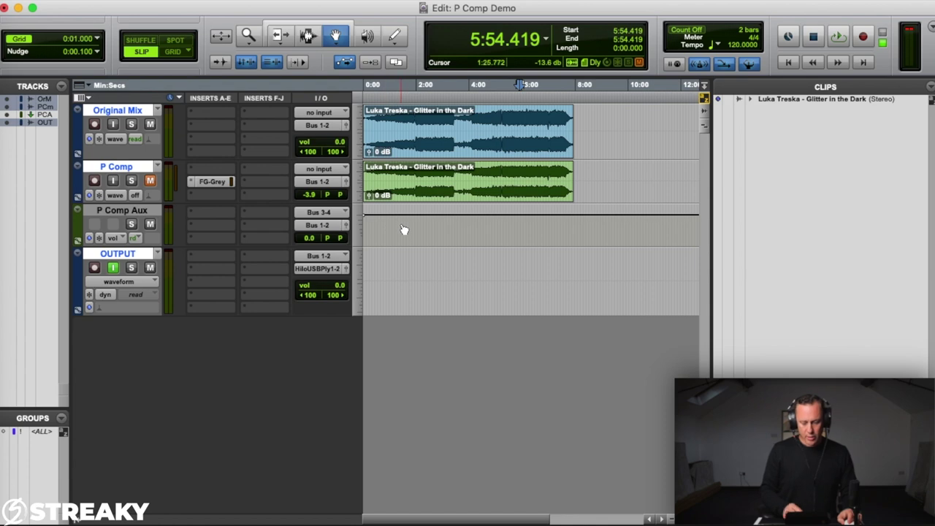
key(super+equal)
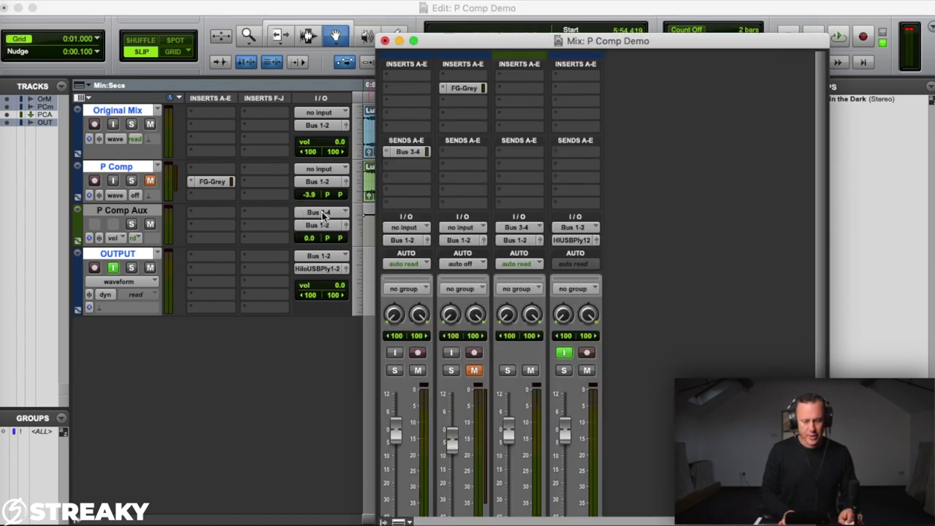
click(385, 41)
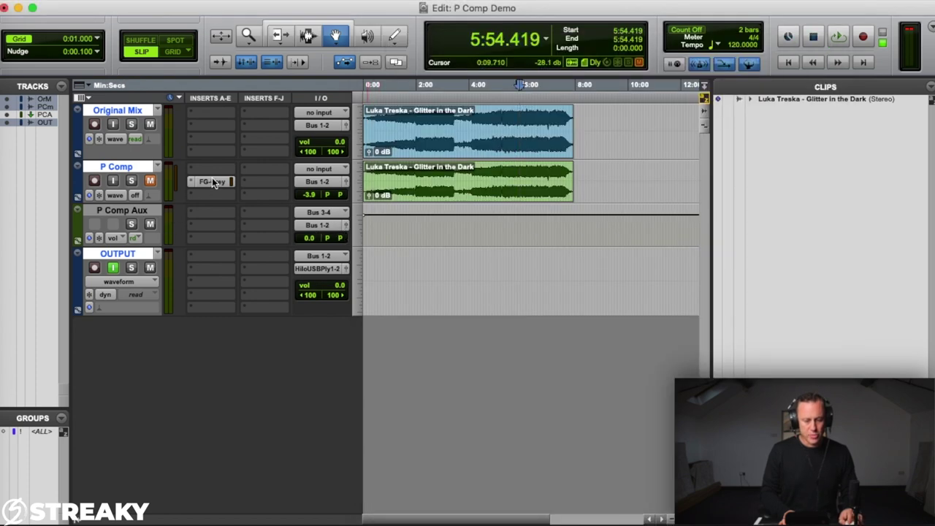
Move the FG-Grey compressor onto P Comp Aux and lower its volume to -3.3 dB.
drag(214, 225, 209, 228)
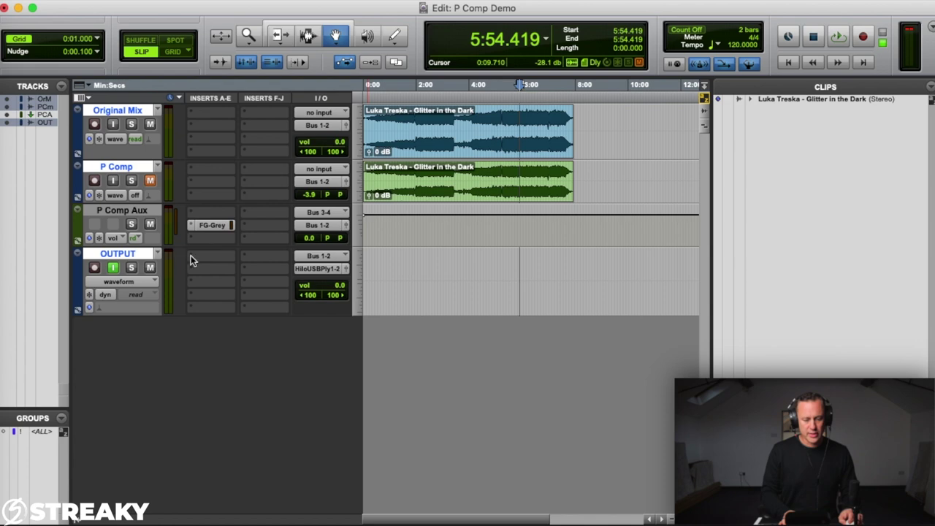
drag(301, 241, 307, 244)
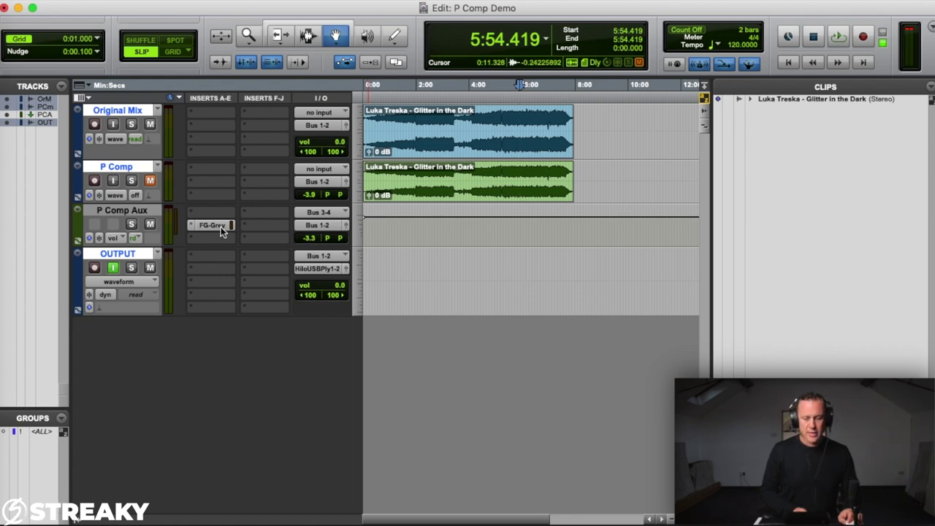
click(521, 86)
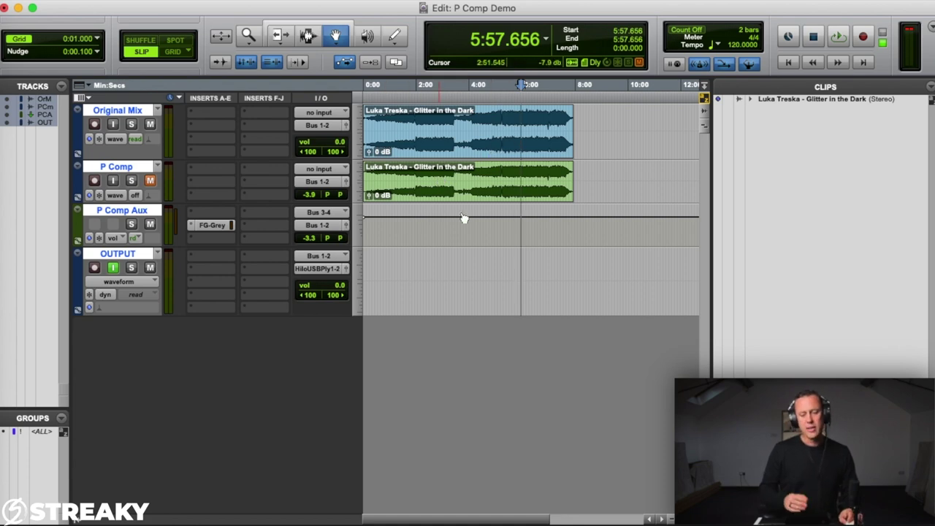
Play from 5:57, A/B P Comp Aux with mute, and raise its volume to -2.0 dB.
key(space)
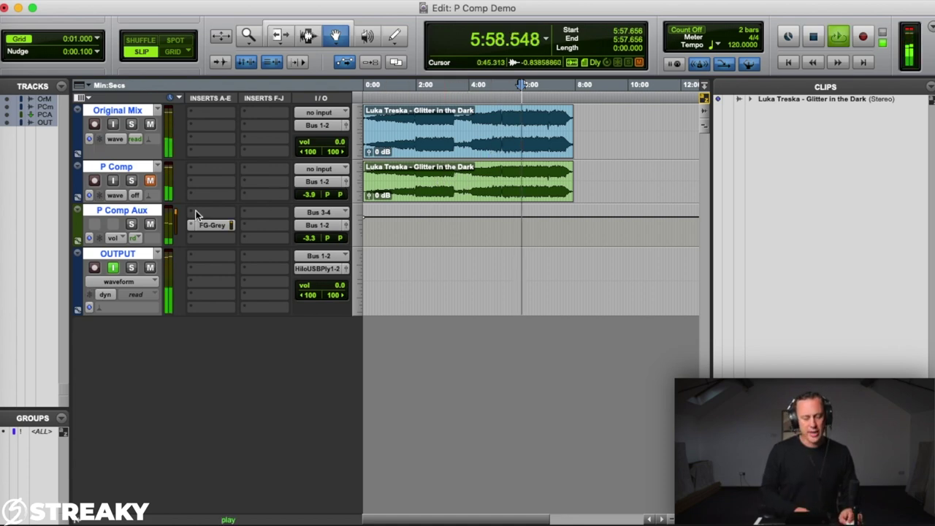
click(149, 226)
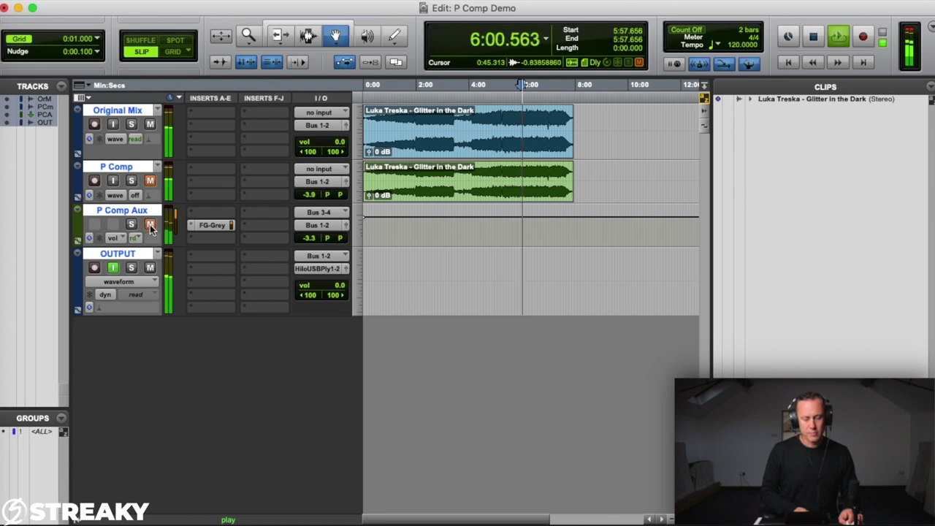
click(149, 227)
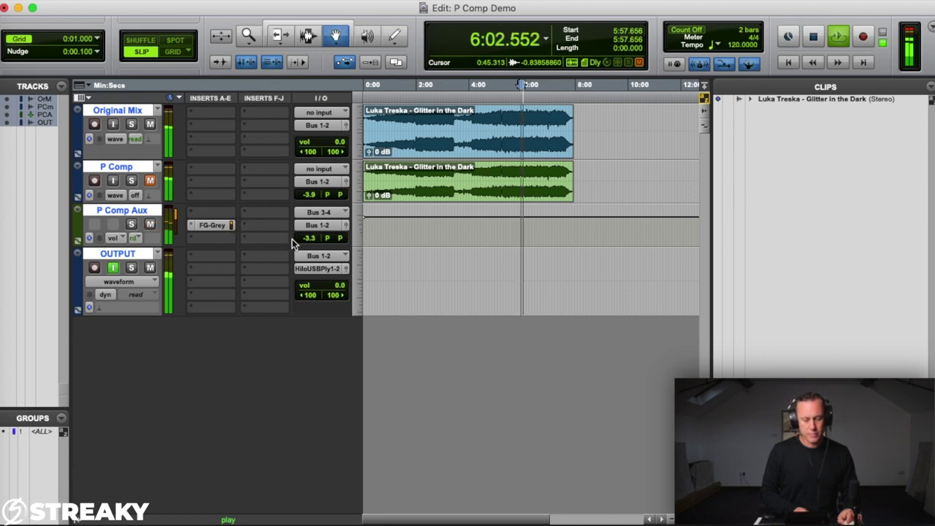
click(313, 238)
drag(313, 238, 313, 233)
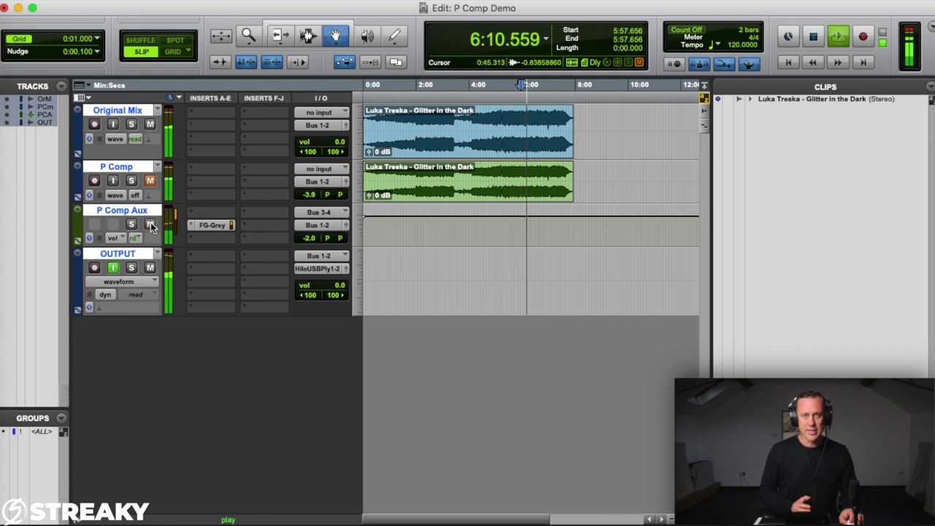
click(150, 225)
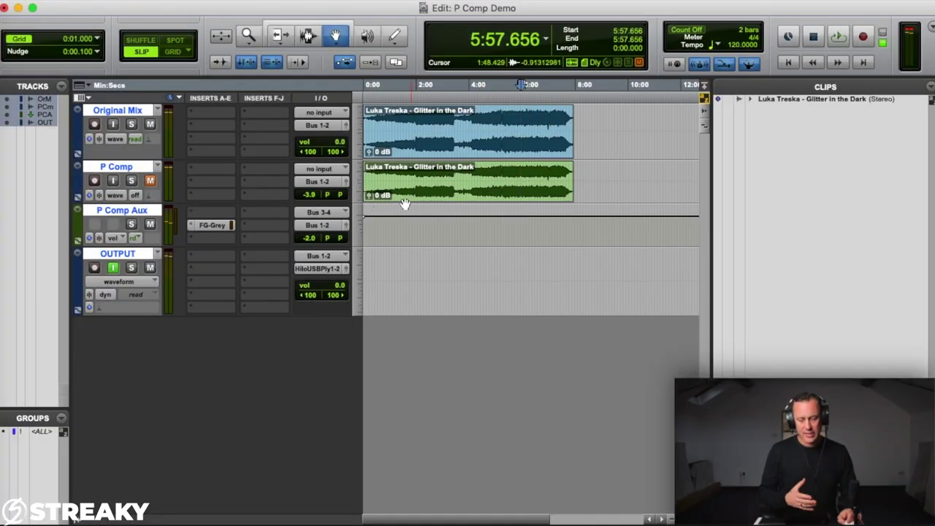
click(405, 197)
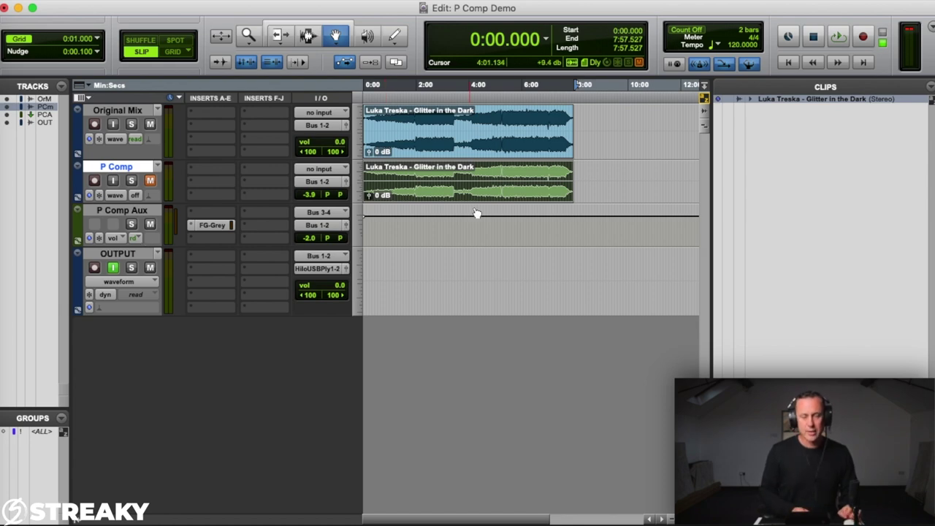
Insert FabFilter Pro-Q 3 on P Comp Aux's first insert slot.
click(192, 216)
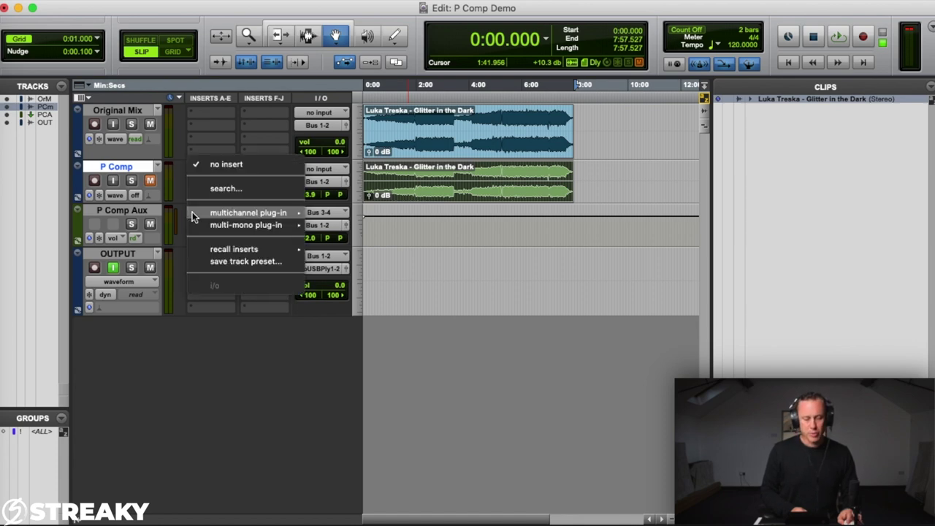
mouse_move(253, 213)
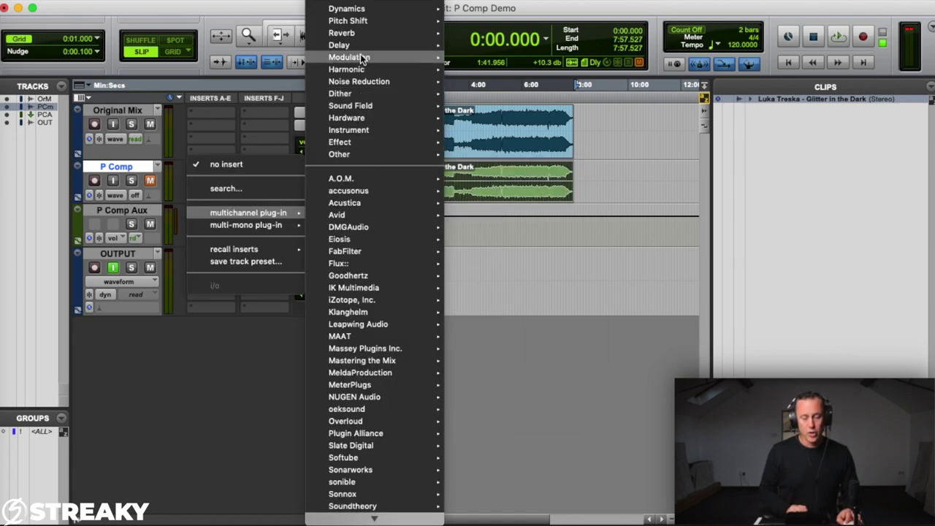
mouse_move(366, 13)
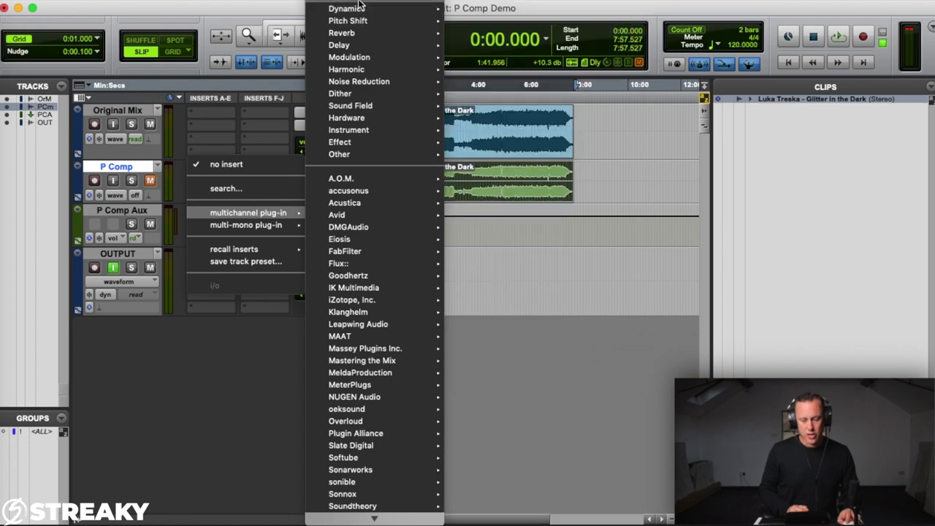
mouse_move(433, 4)
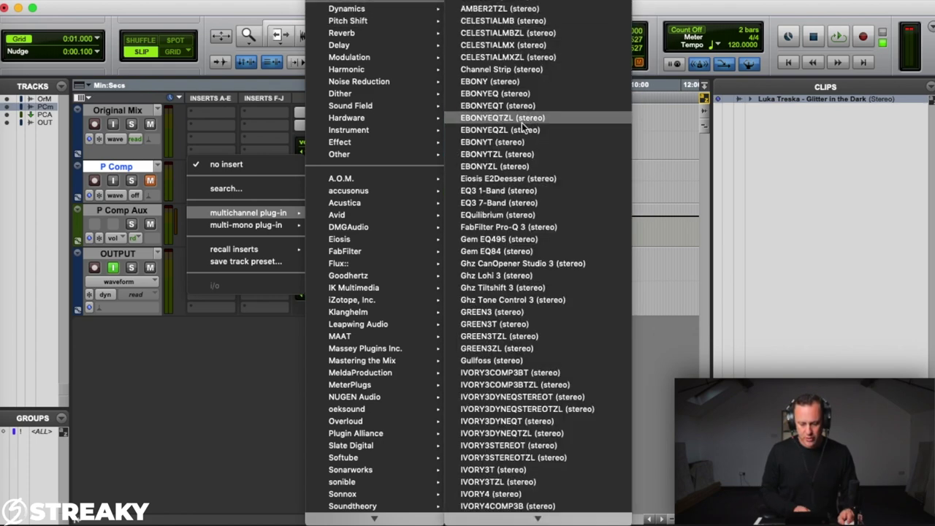
click(513, 228)
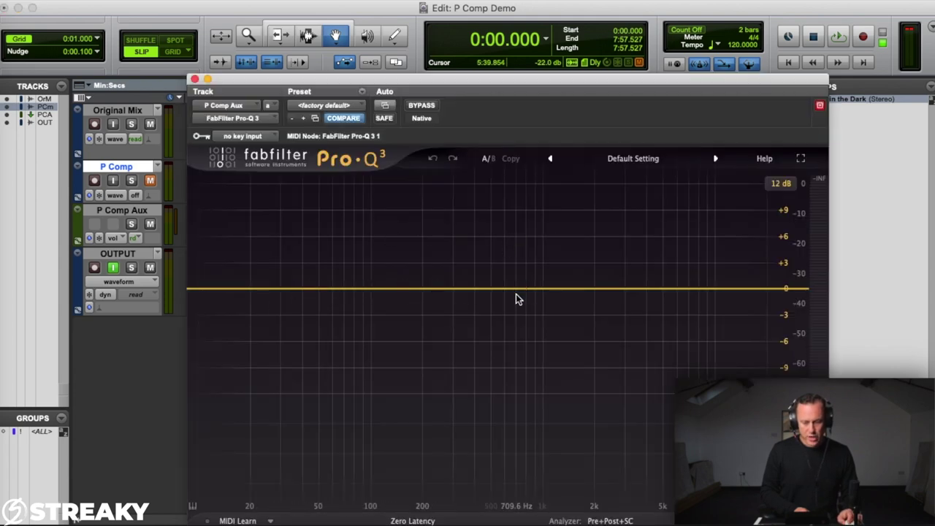
Add a Pro-Q 3 band shaped as a High Cut at about 507 Hz.
click(518, 290)
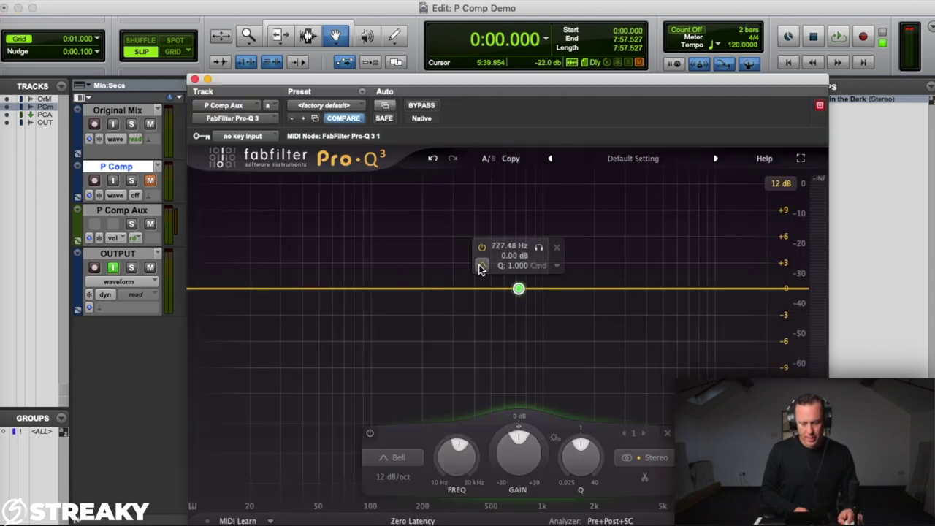
click(482, 266)
click(530, 281)
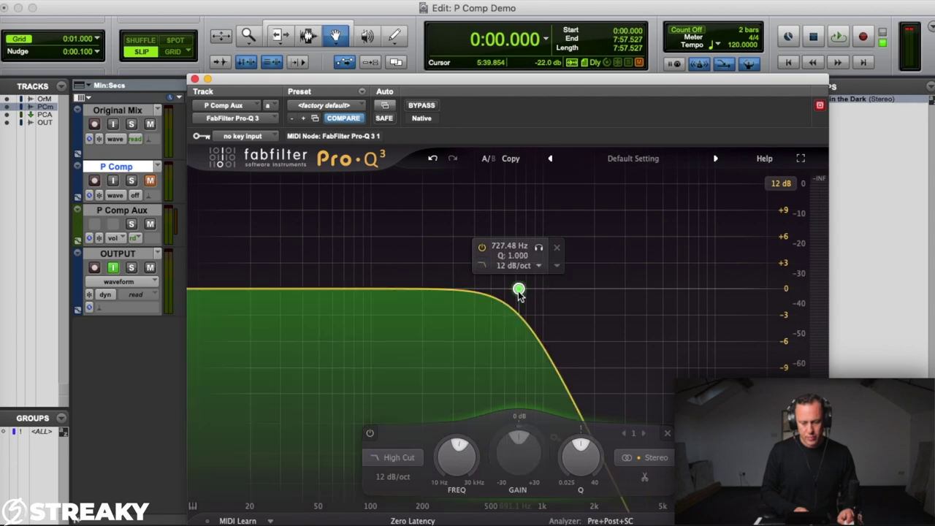
drag(519, 290, 494, 290)
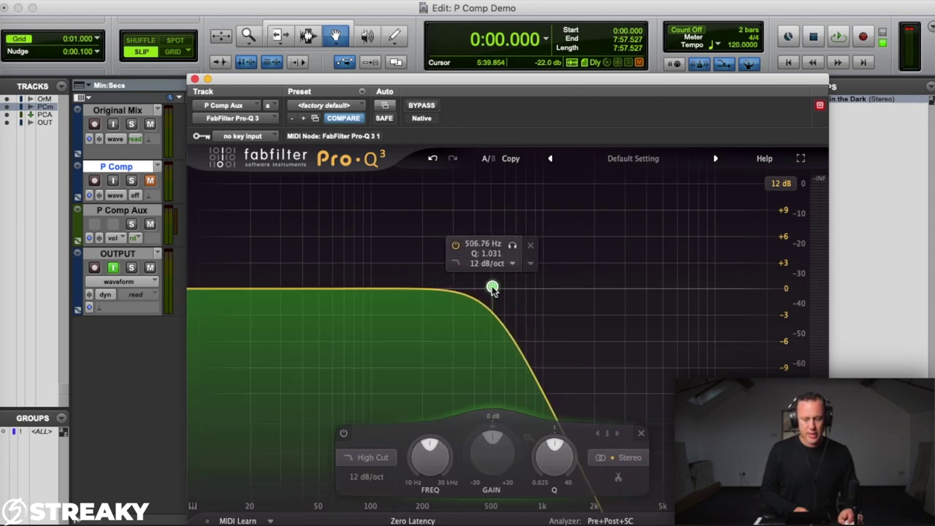
Move Pro-Q 3 onto P Comp, audition it from 5:47.946, and raise P Comp to -1.3 dB.
click(195, 78)
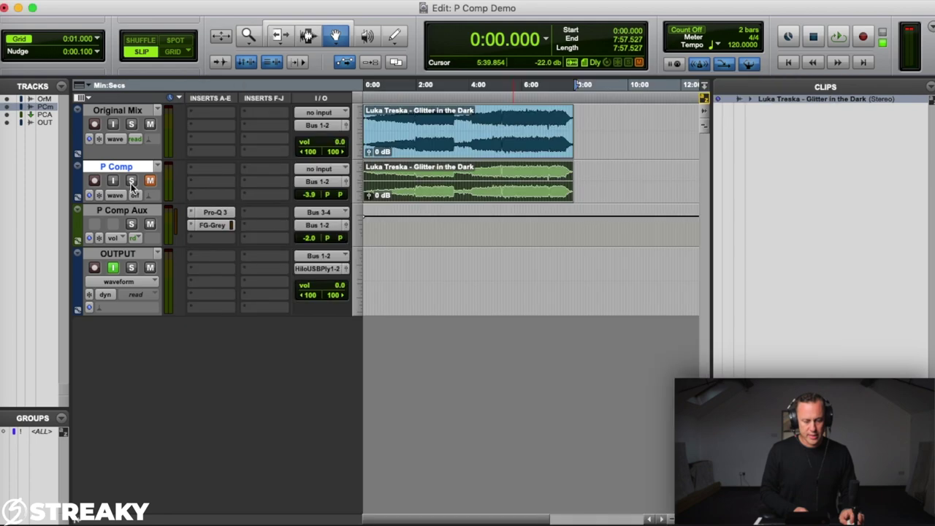
drag(215, 213, 214, 169)
click(150, 224)
key(space)
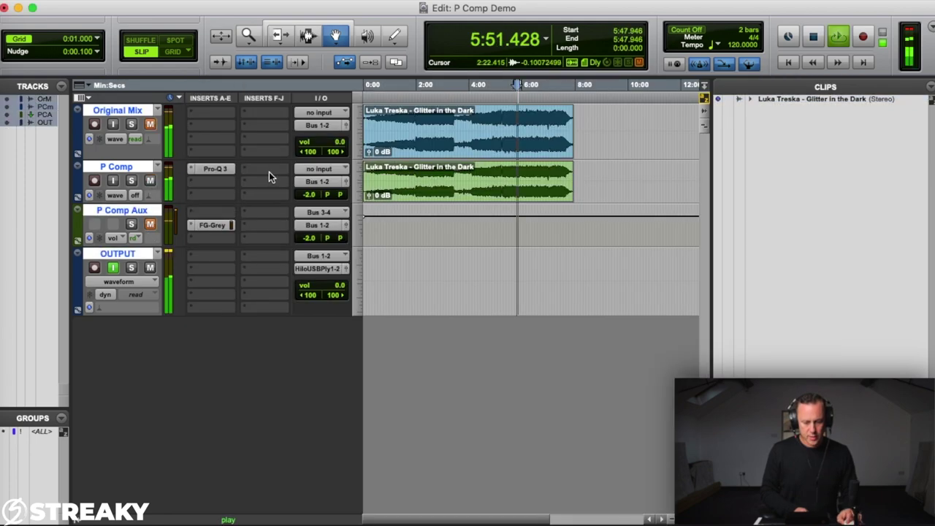
click(310, 194)
drag(310, 197, 310, 194)
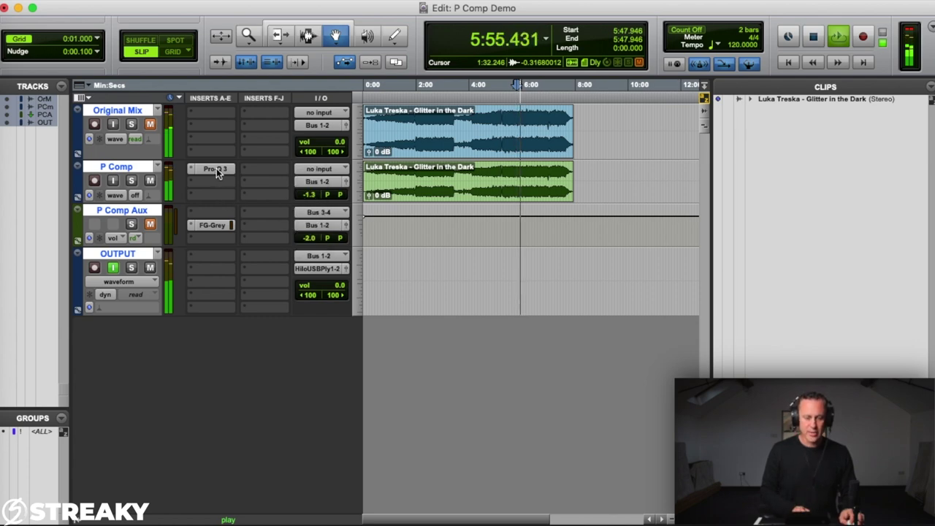
Return Pro-Q 3 to P Comp Aux, restore the mutes, and raise its high cut to about 576 Hz.
drag(214, 169, 214, 212)
click(150, 181)
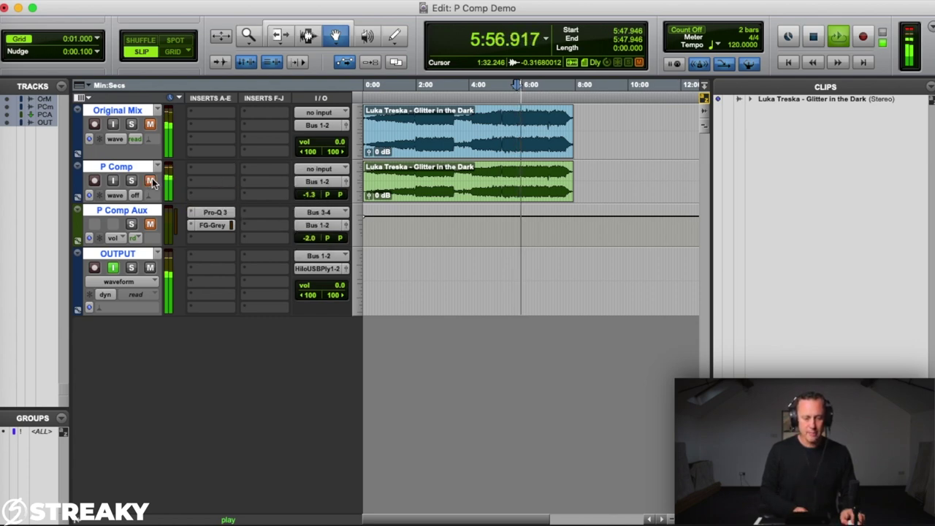
click(149, 124)
key(space)
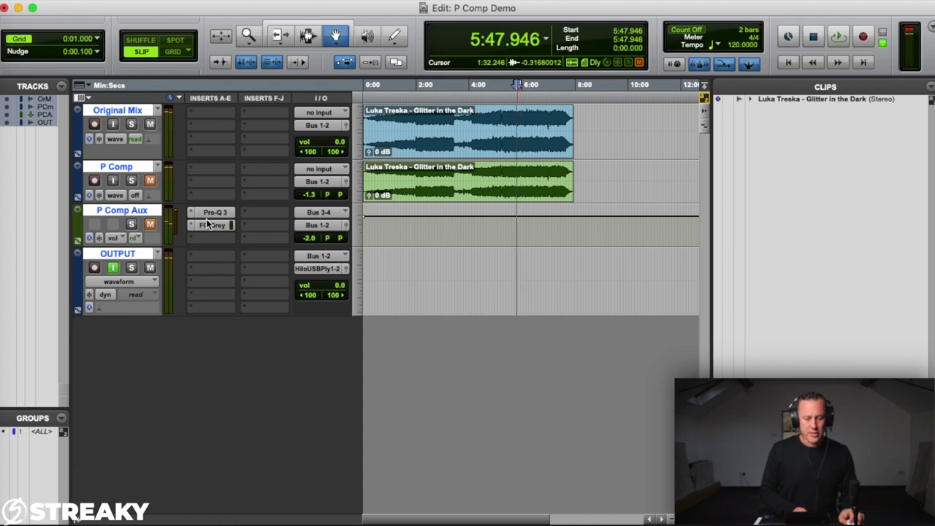
click(214, 212)
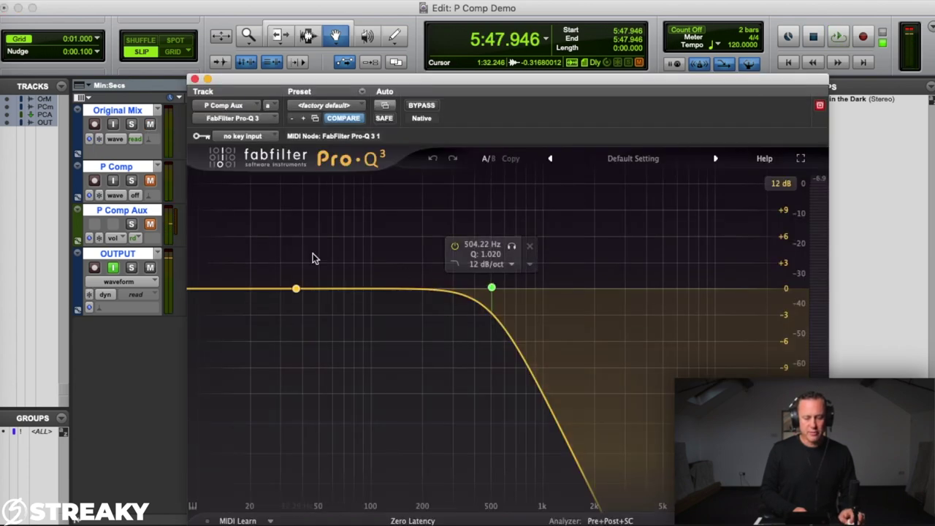
drag(492, 288, 502, 289)
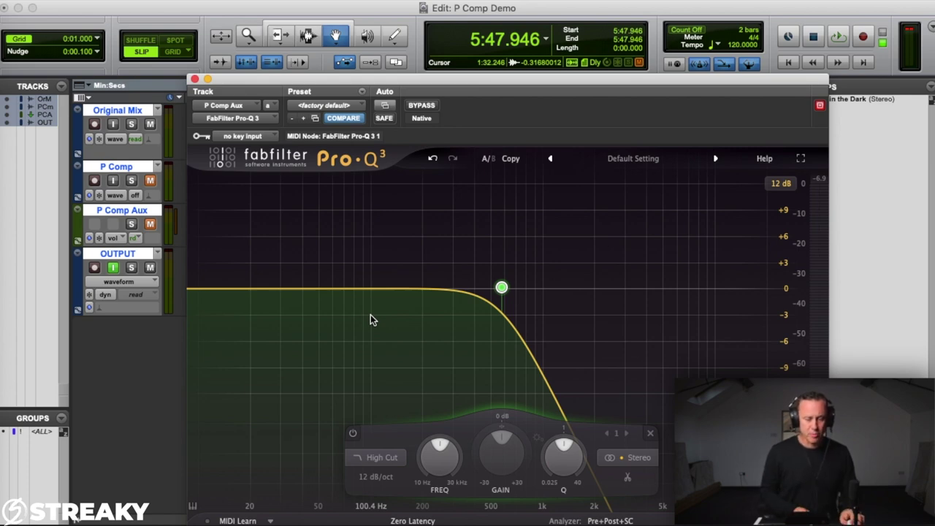
click(196, 79)
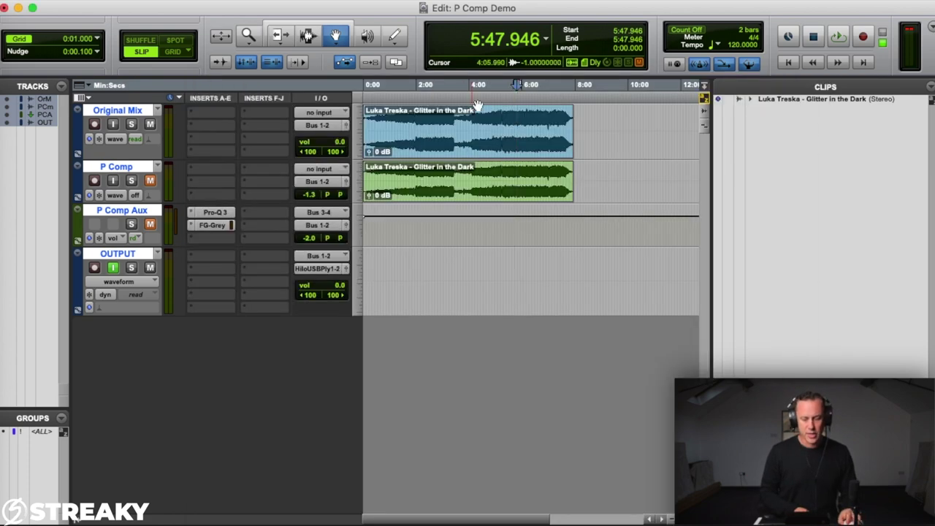
With P Comp muted, raise P Comp Aux to +1.2 dB and A/B it using its mute.
key(space)
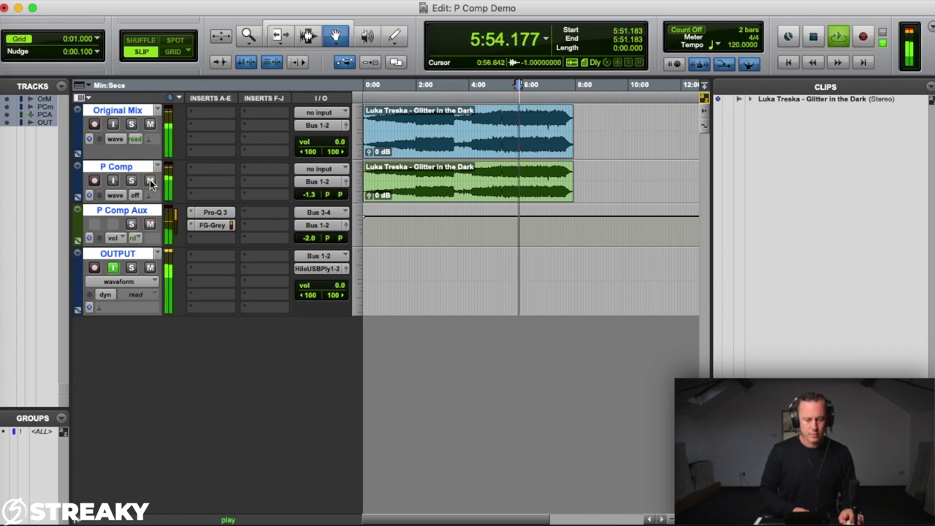
click(150, 182)
drag(309, 242, 310, 237)
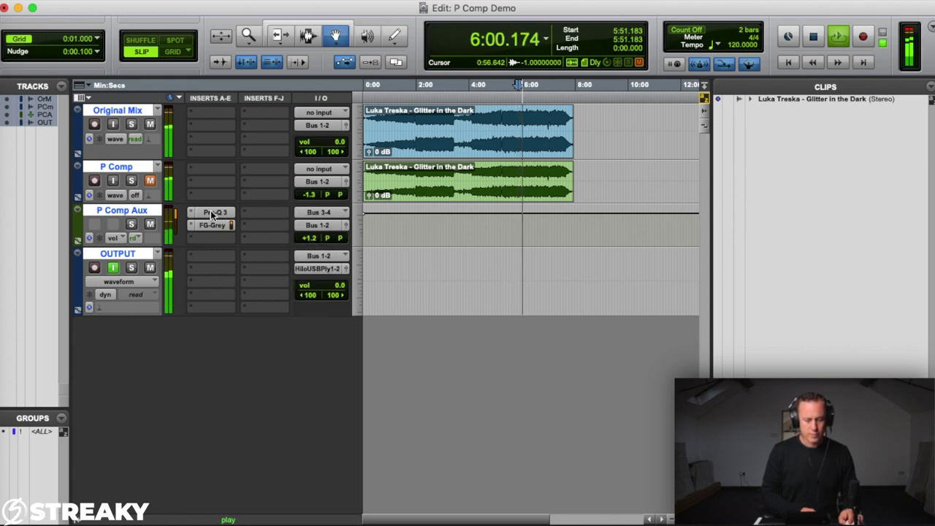
click(150, 225)
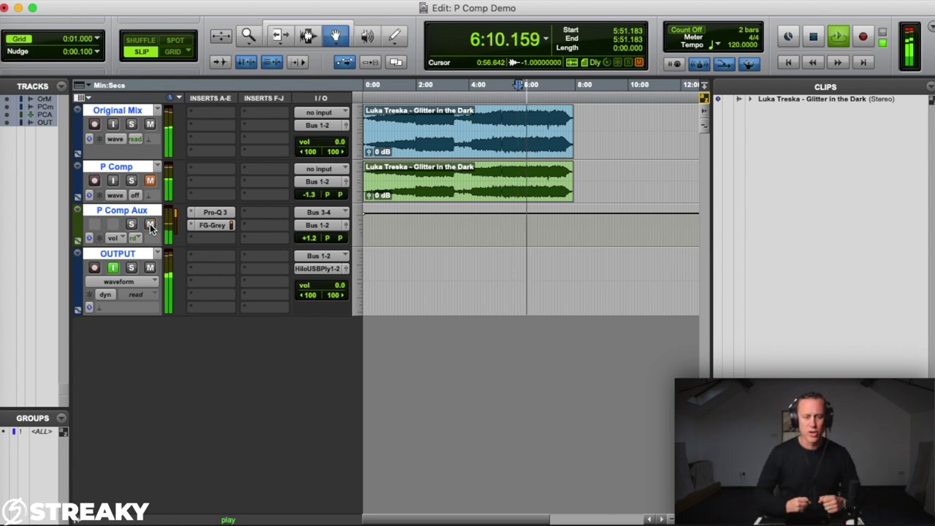
click(150, 225)
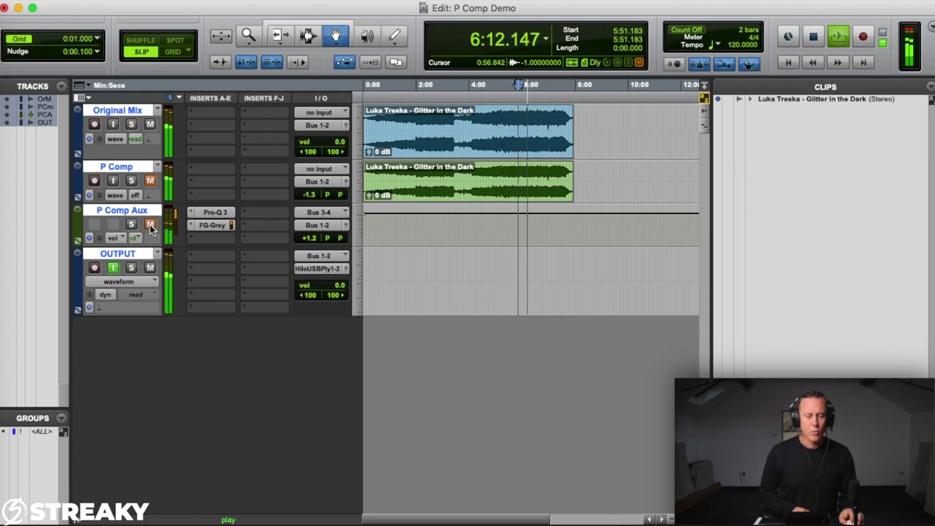
click(150, 225)
key(space)
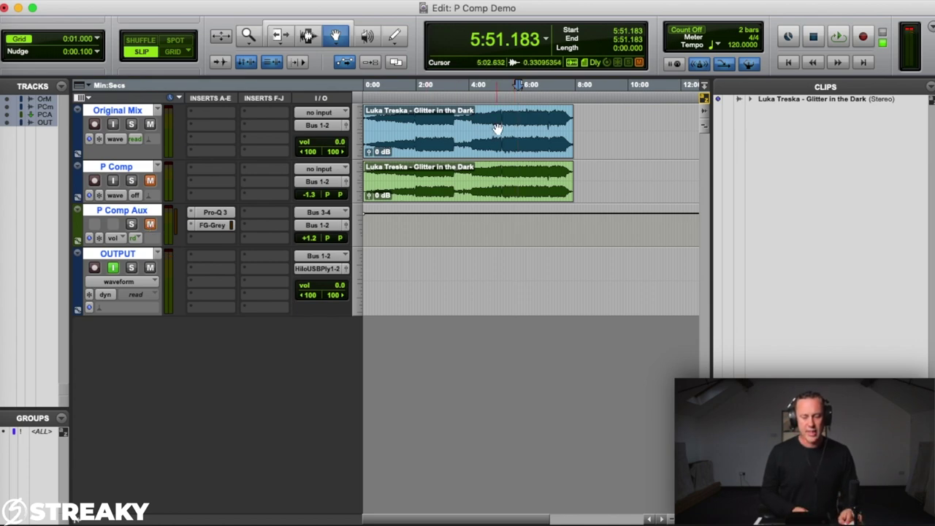
Play from 5:26.907, push P Comp Aux to +1.8 dB, then settle it at +0.6 dB, comparing via mute.
click(508, 100)
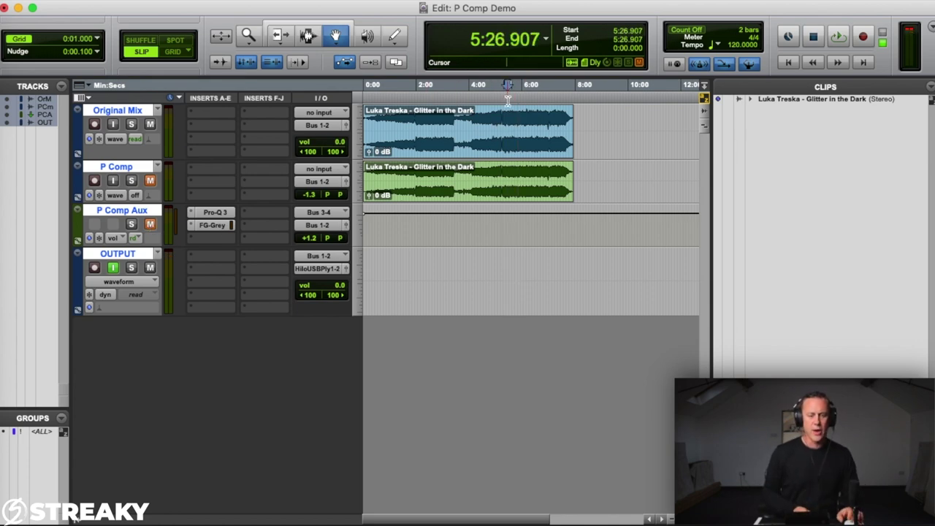
key(space)
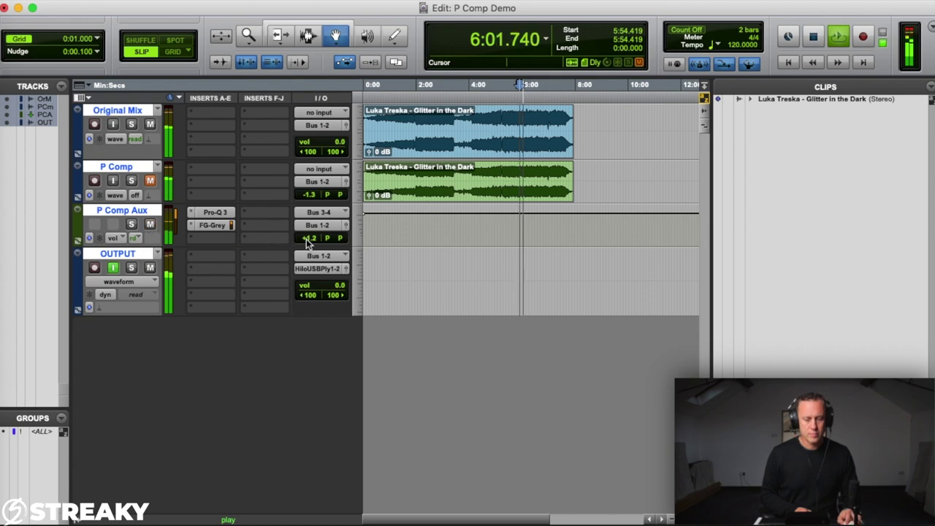
drag(310, 239, 312, 233)
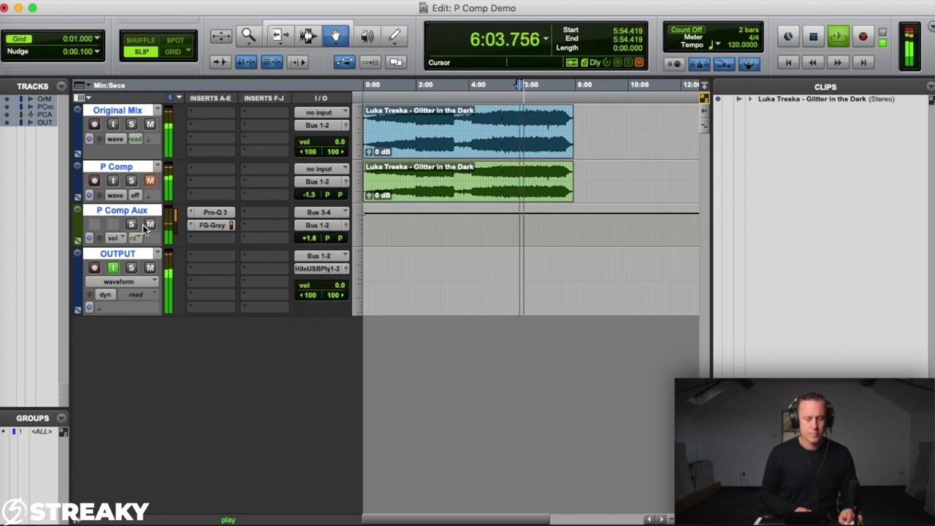
click(150, 225)
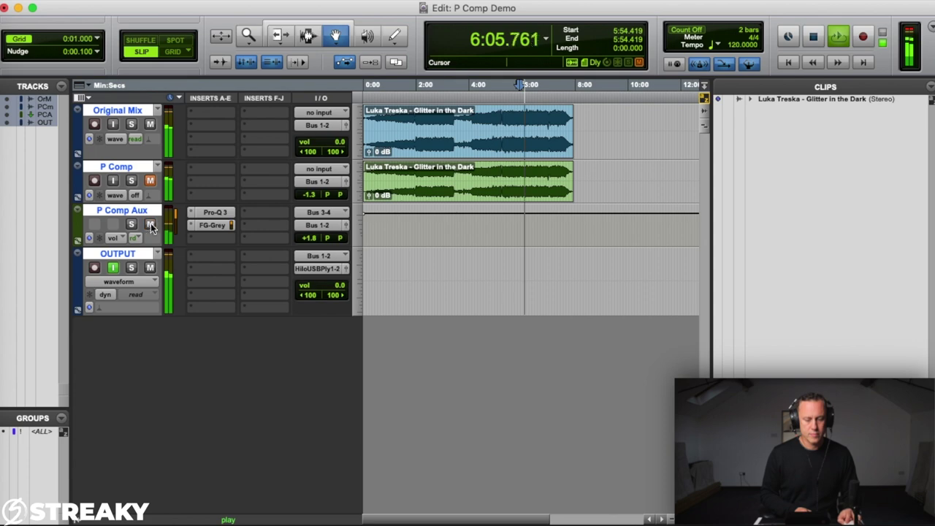
drag(307, 243, 307, 244)
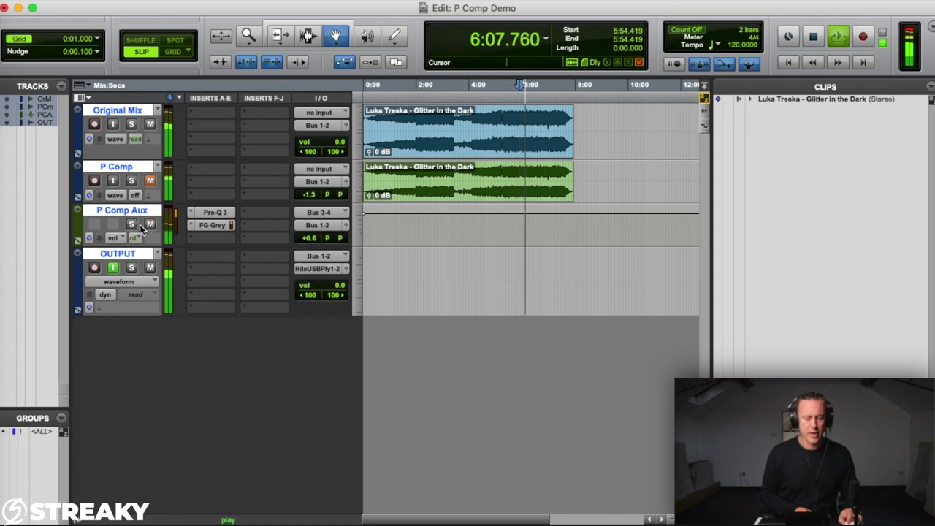
click(149, 225)
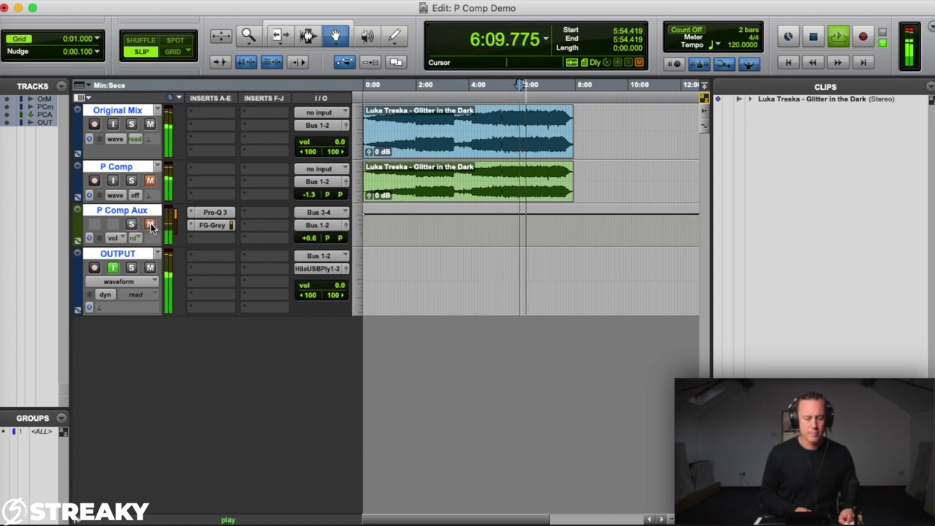
click(150, 225)
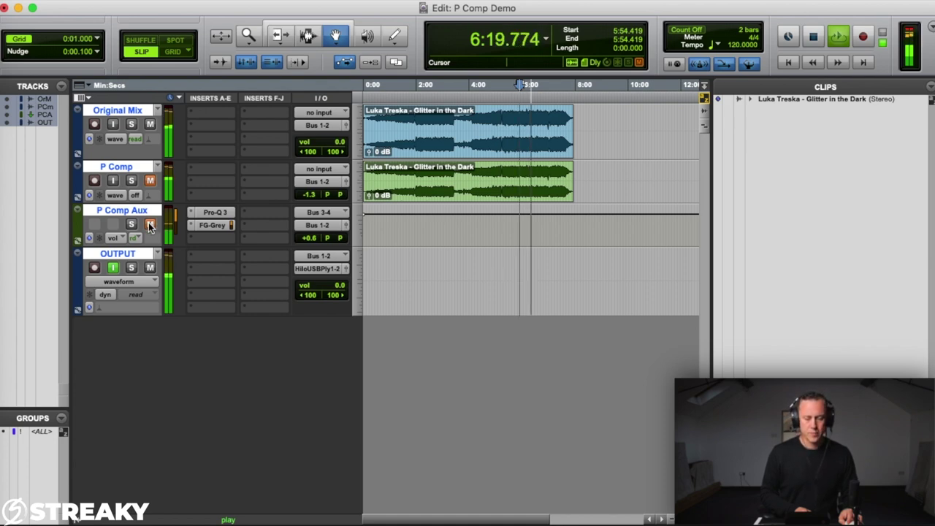
click(150, 225)
Give the P Comp Aux Pro-Q 3 a +2.76 dB bell near 69 Hz and a high cut around 1.4 kHz.
key(space)
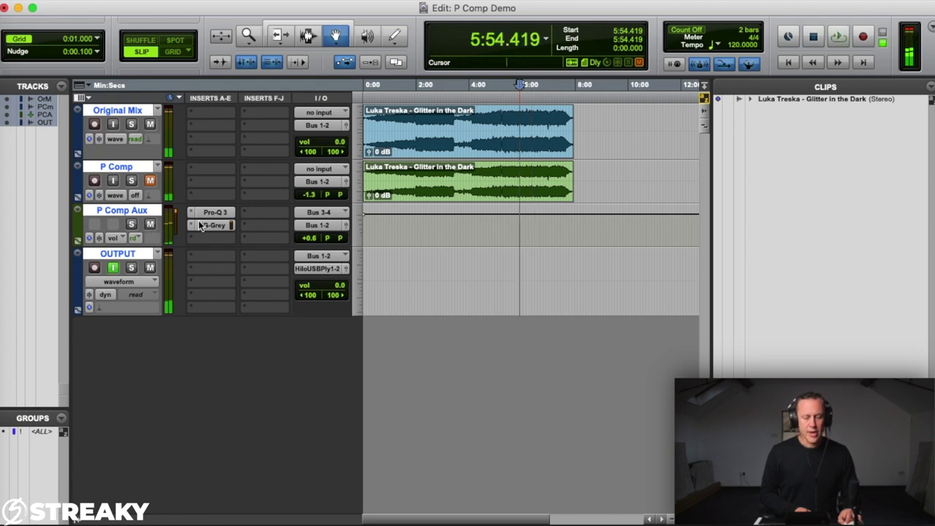
click(215, 212)
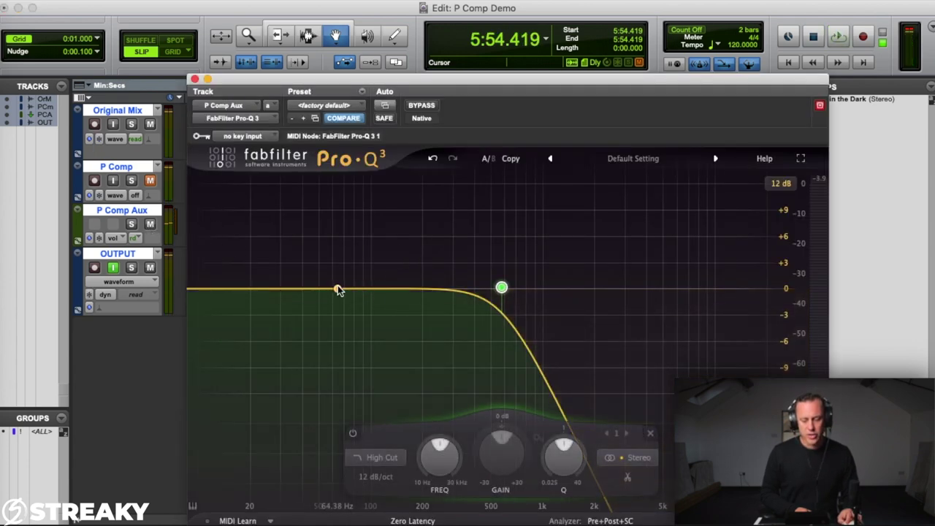
drag(339, 288, 344, 264)
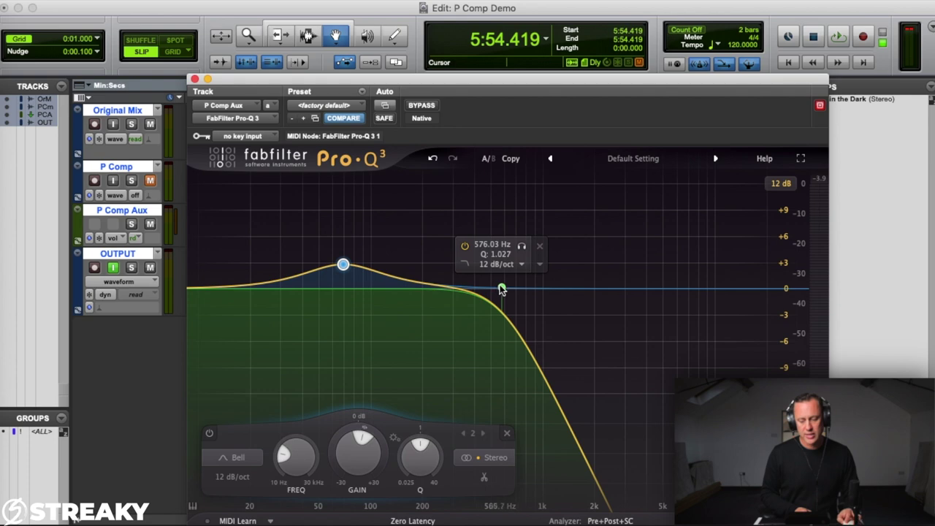
drag(501, 288, 678, 291)
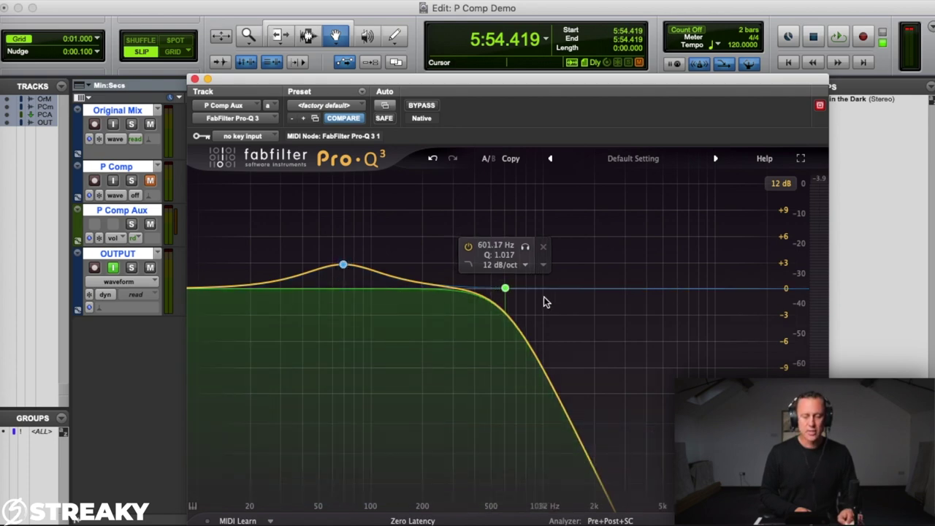
drag(505, 288, 568, 290)
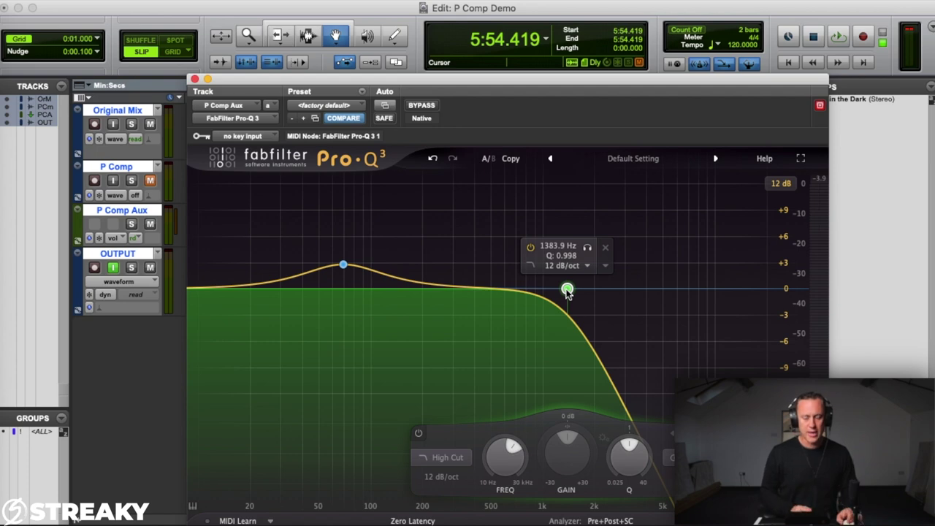
click(194, 79)
Review the FG-Grey and Pro-Q 3 settings, leaving FG-Grey open on its Default preset.
click(206, 226)
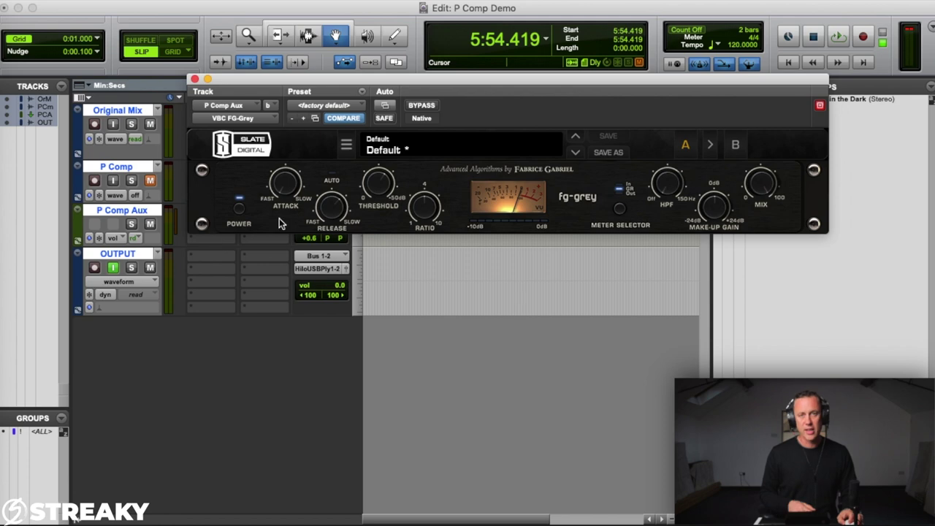
click(193, 78)
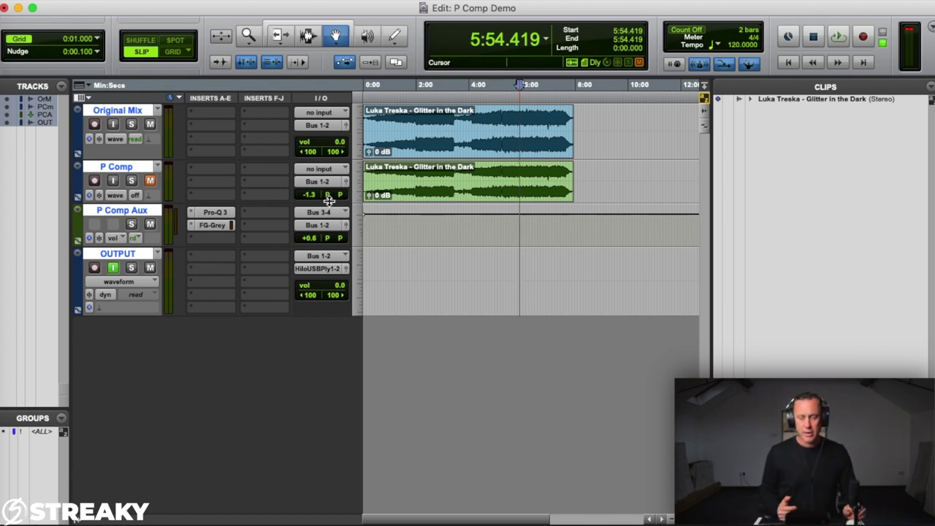
click(211, 214)
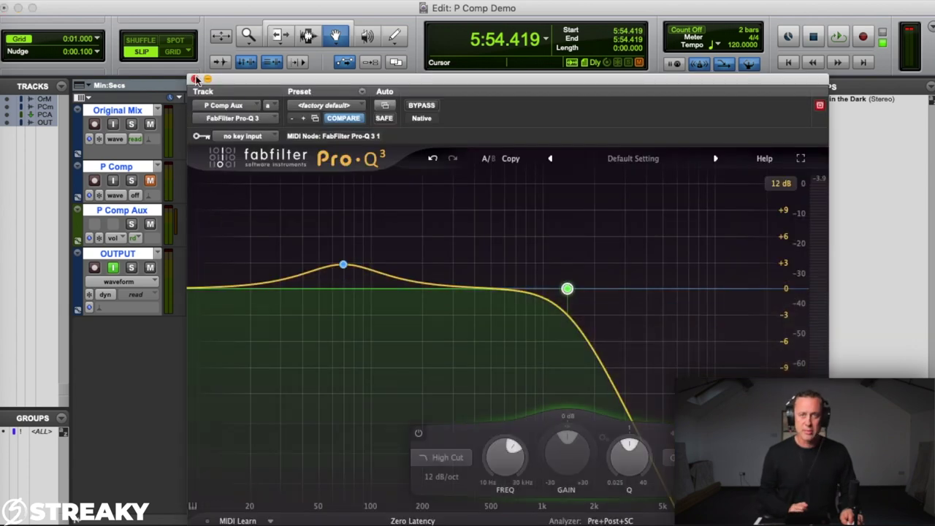
click(195, 79)
click(211, 226)
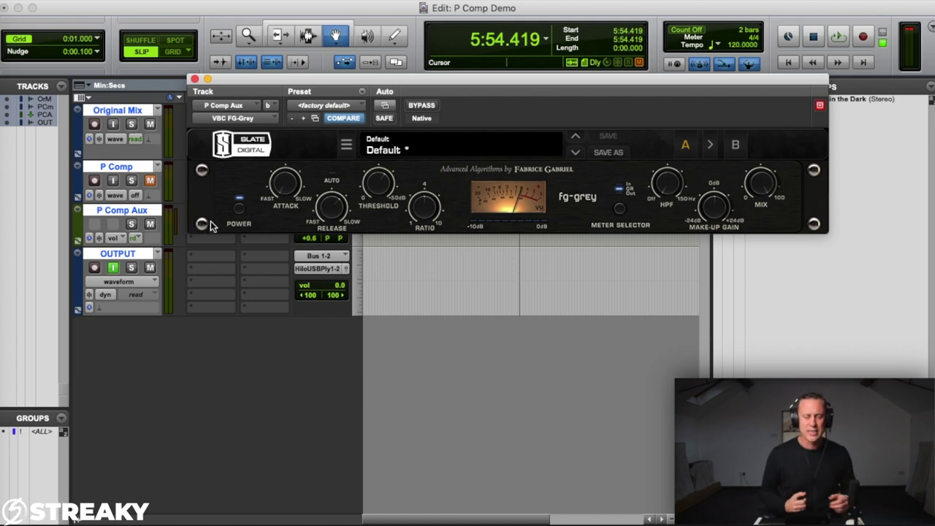
Close the FG-Grey plugin window to return to the edit window.
click(194, 79)
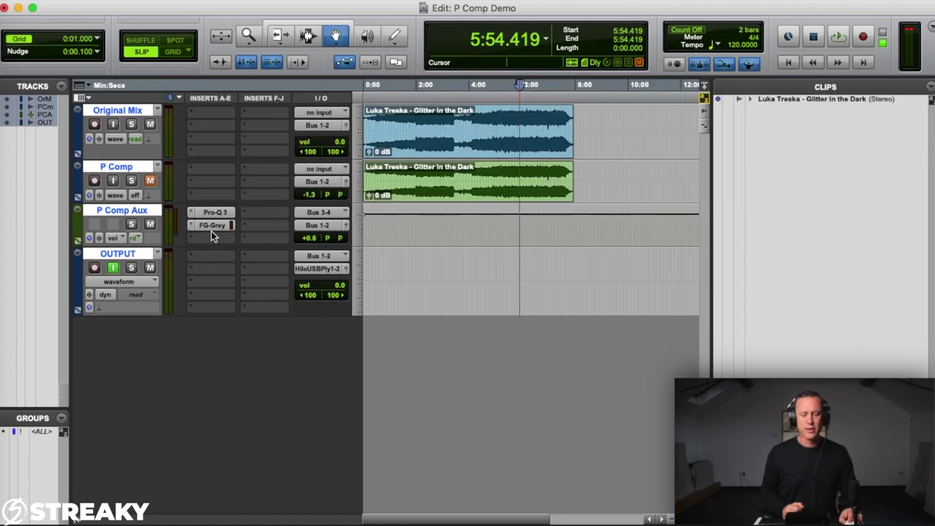